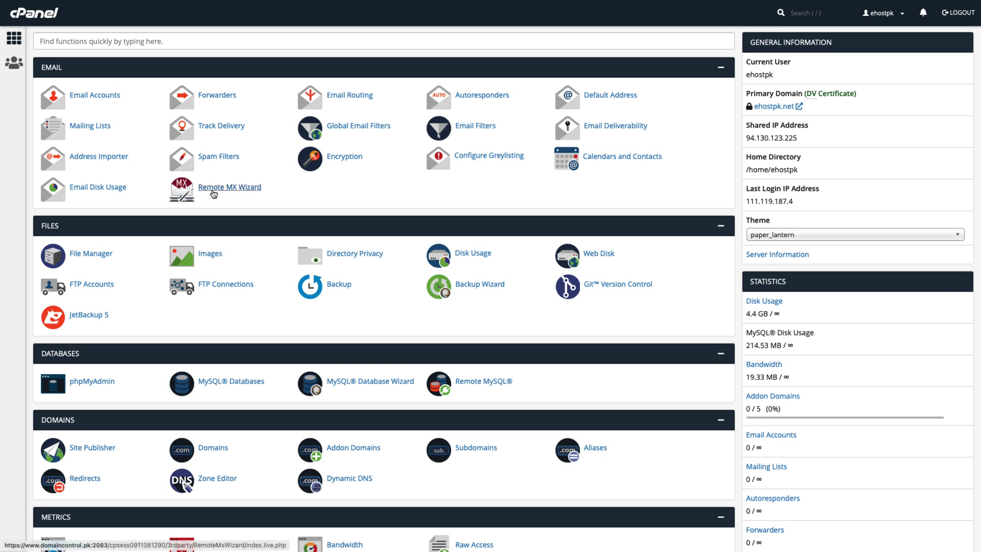
Configure the domain ehostpk.net with Google Apps in the Remote MX Wizard, without additional services, and confirm the change.
left_click(214, 193)
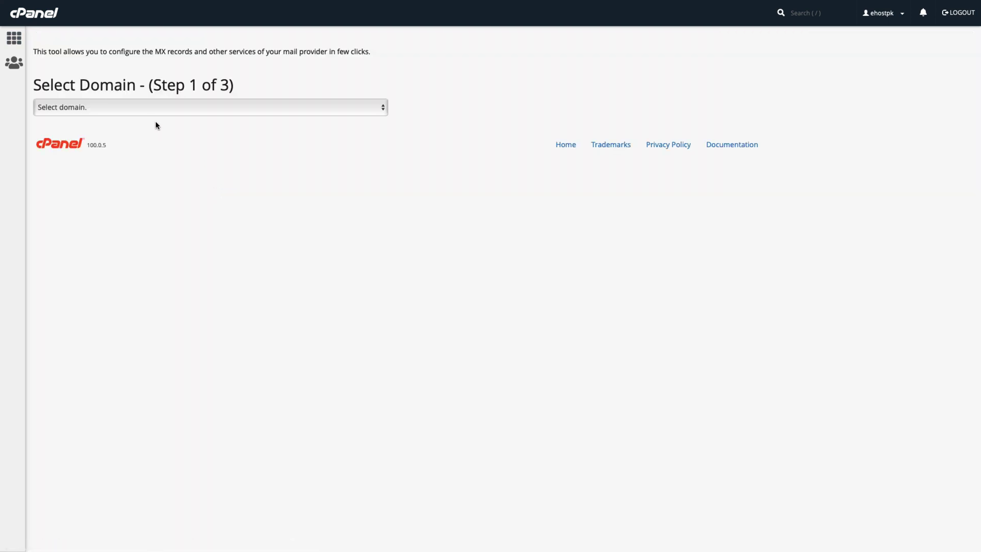
left_click(148, 110)
left_click(136, 117)
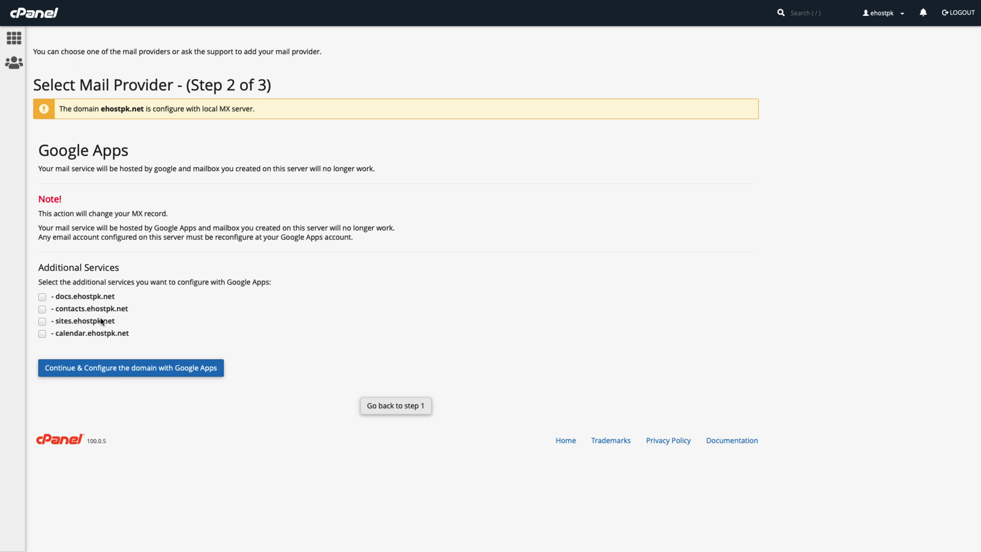
left_click(125, 373)
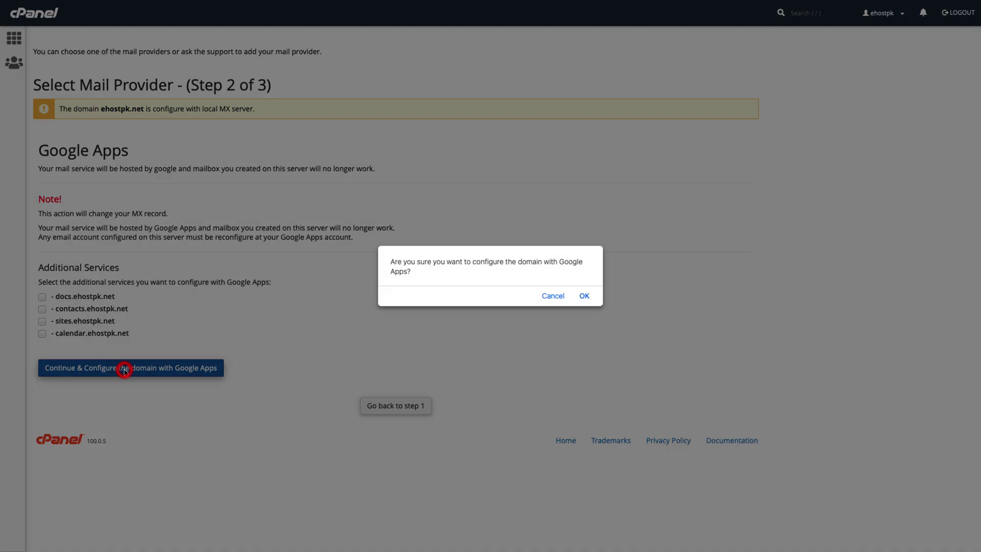
left_click(590, 297)
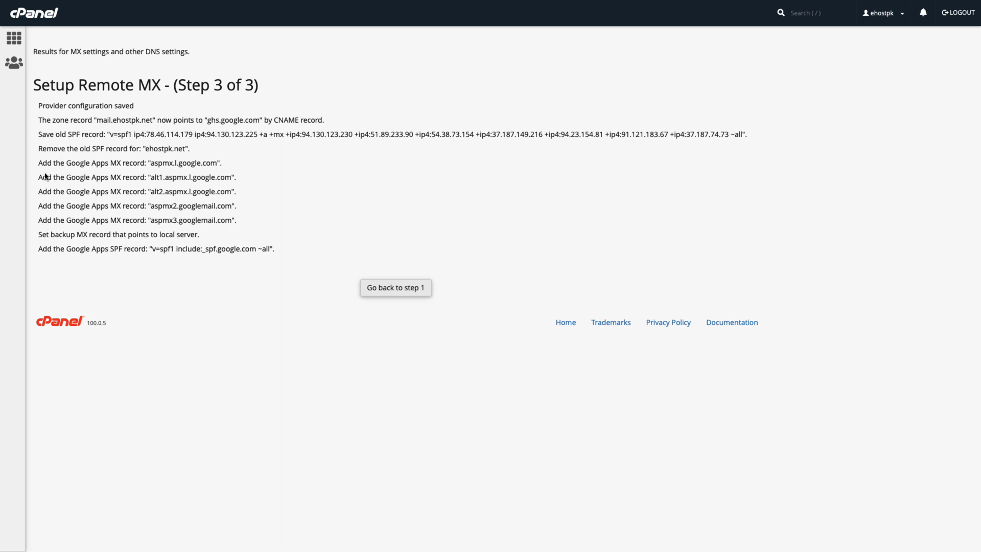
Open Email Routing from the cPanel home page in a separate tab and set ehostpk.net to Remote Mail Exchanger.
right_click(40, 16)
left_click(53, 22)
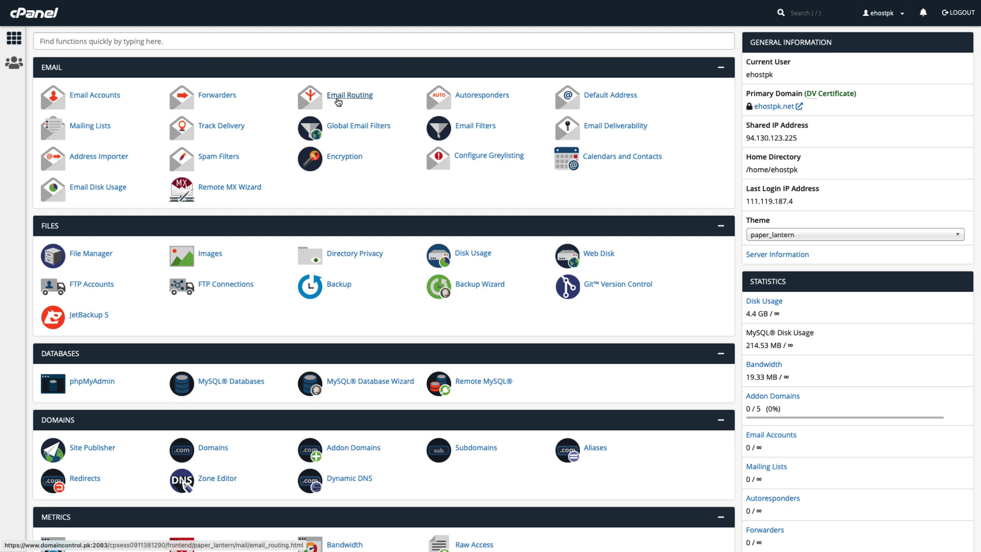
left_click(337, 101)
left_click(142, 155)
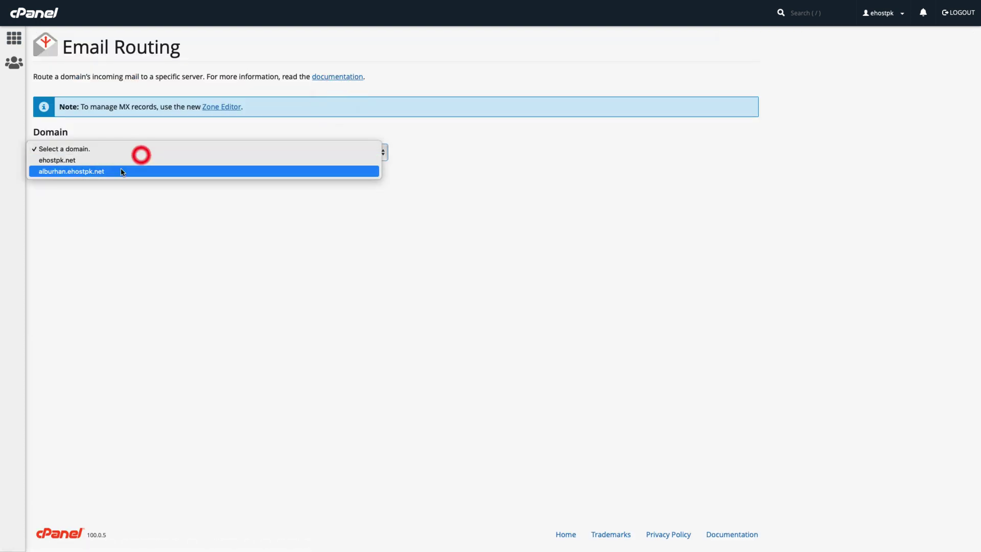
left_click(111, 161)
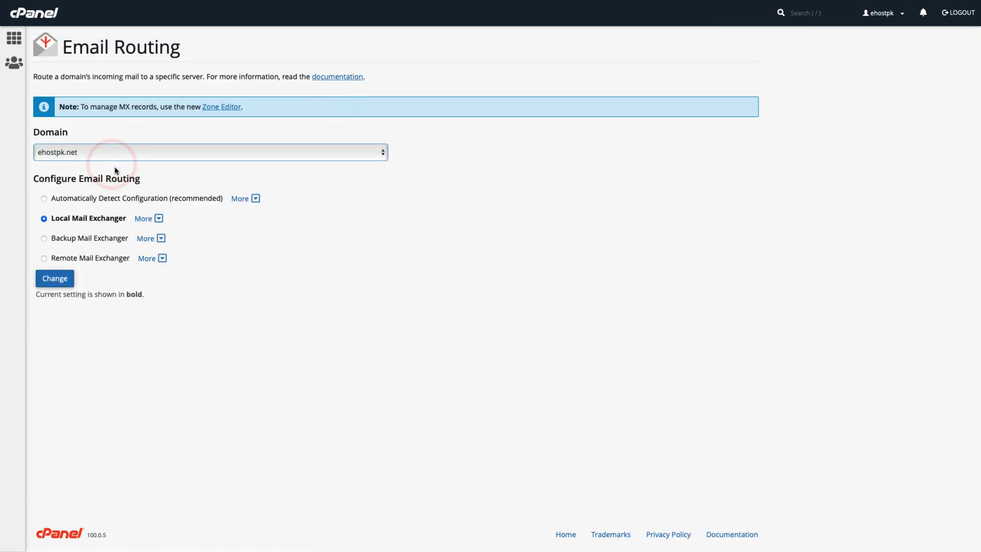
left_click(88, 255)
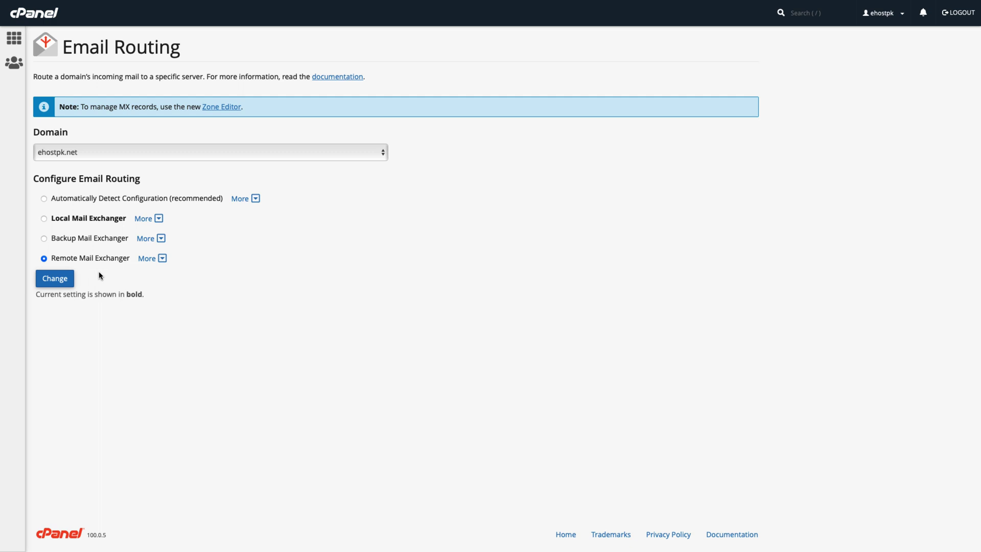
left_click(60, 282)
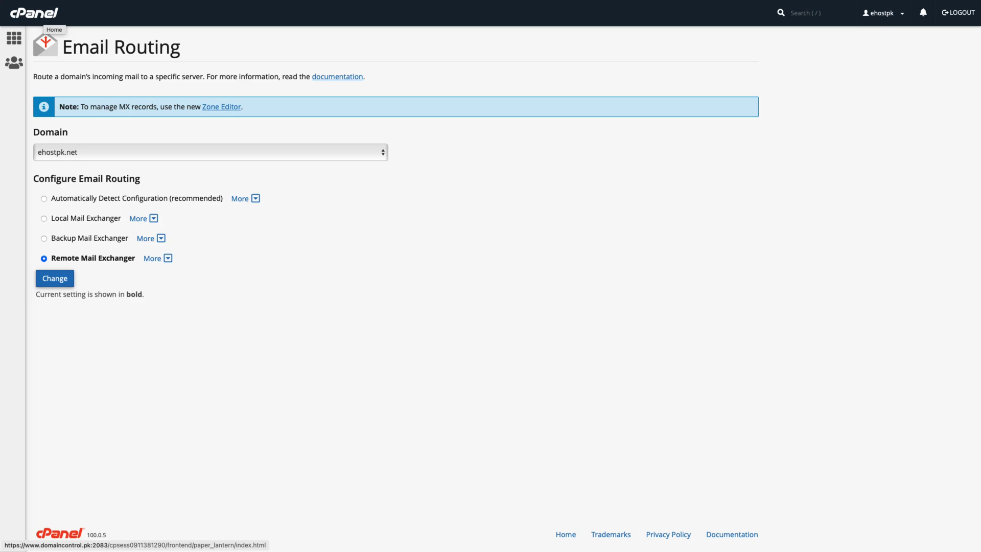
Search the web for "g suite mx records" in a new tab and examine the table in Google's "Google Workspace MX record values" article.
key("super+t")
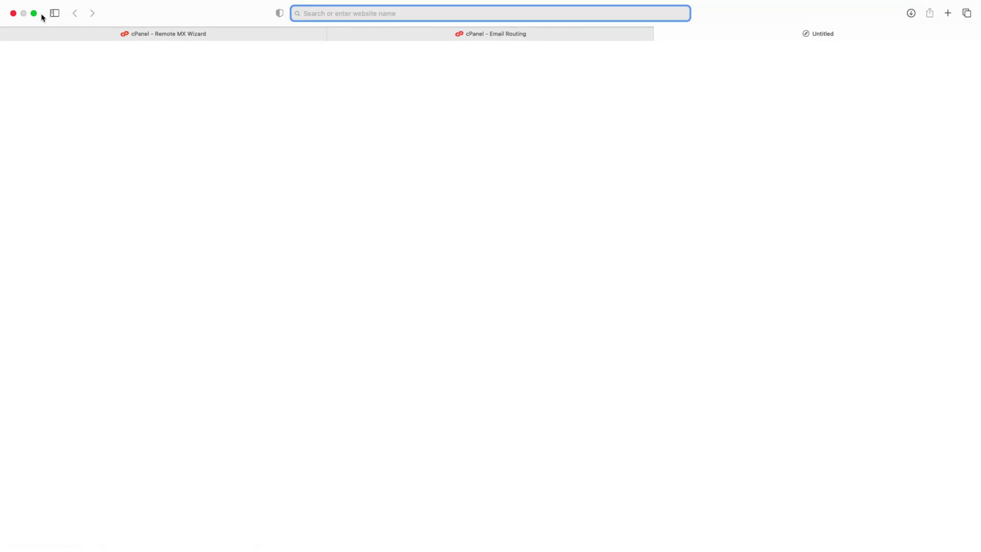
type("g s")
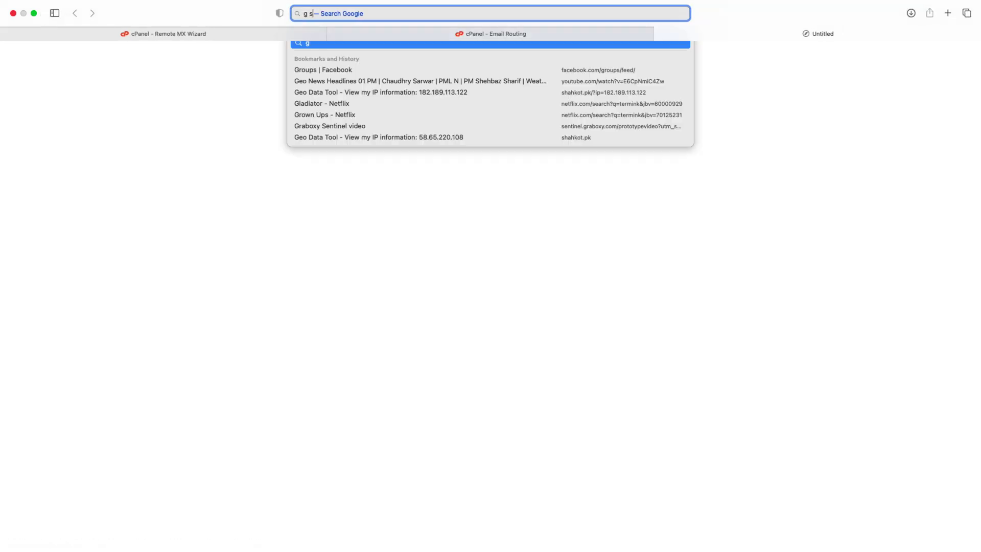
type("uite mx")
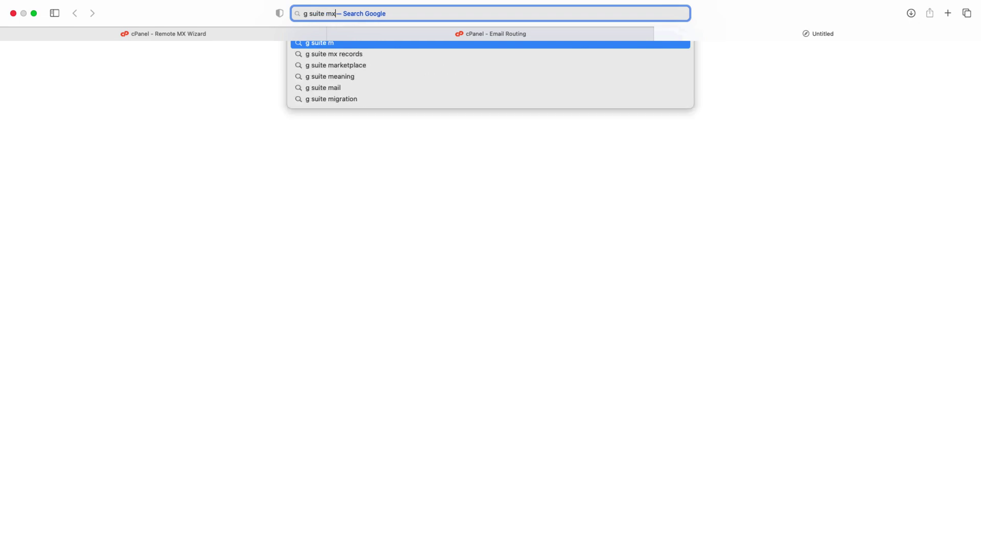
type(" records")
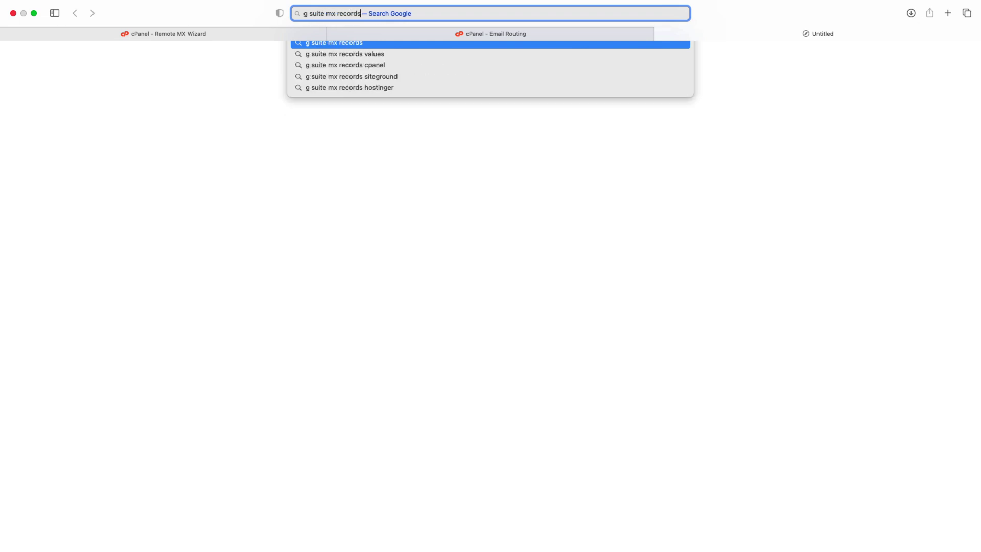
key("Return")
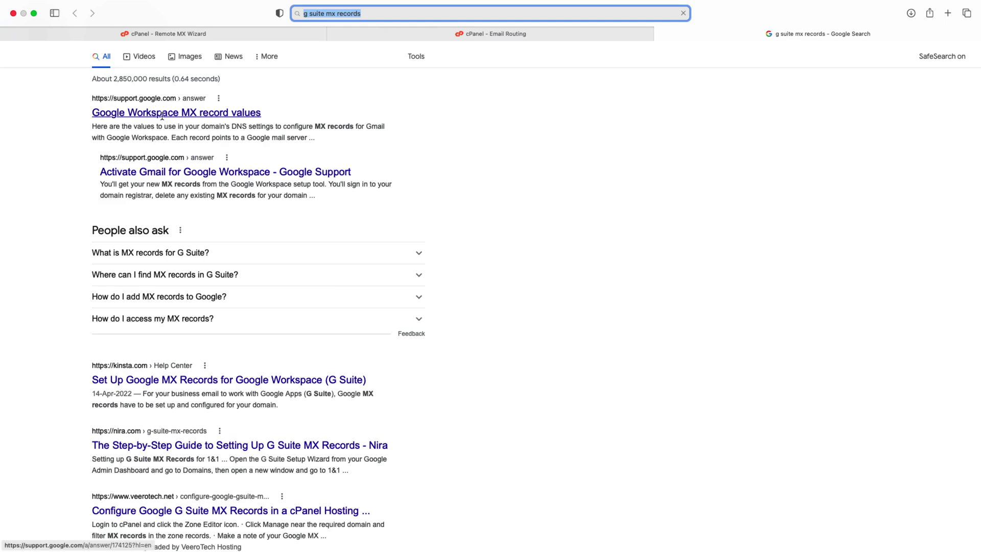
left_click(197, 117)
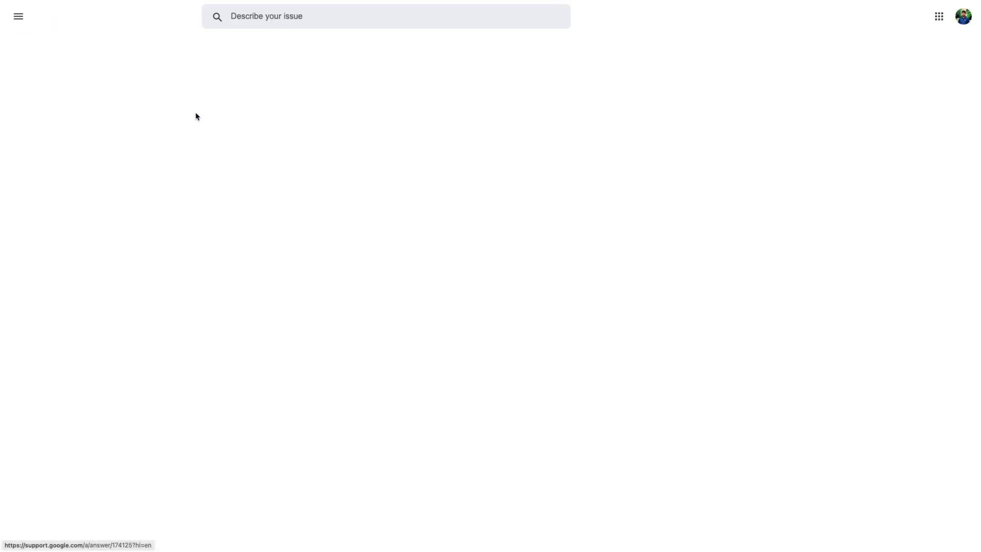
scroll(317, 205, "down", 2)
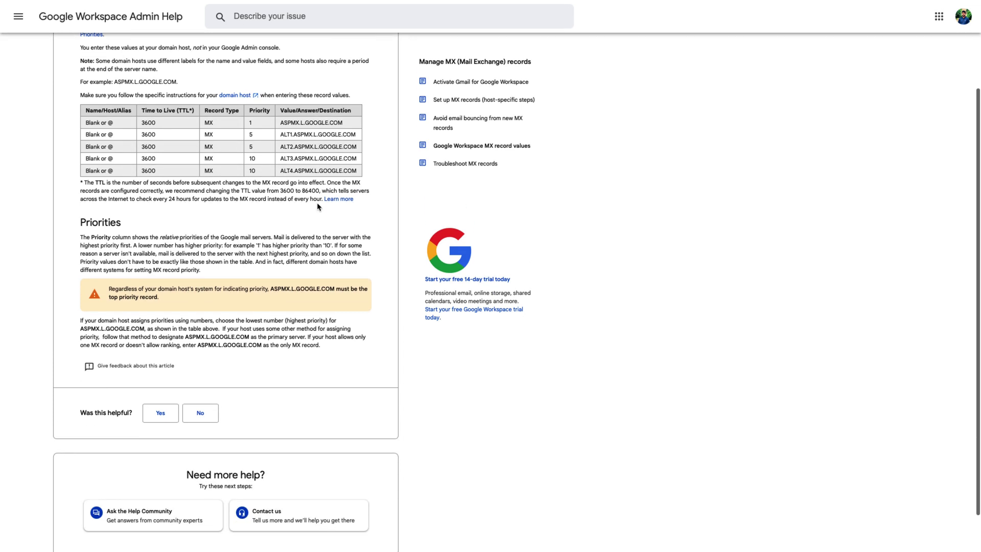
scroll(317, 206, "up", 2)
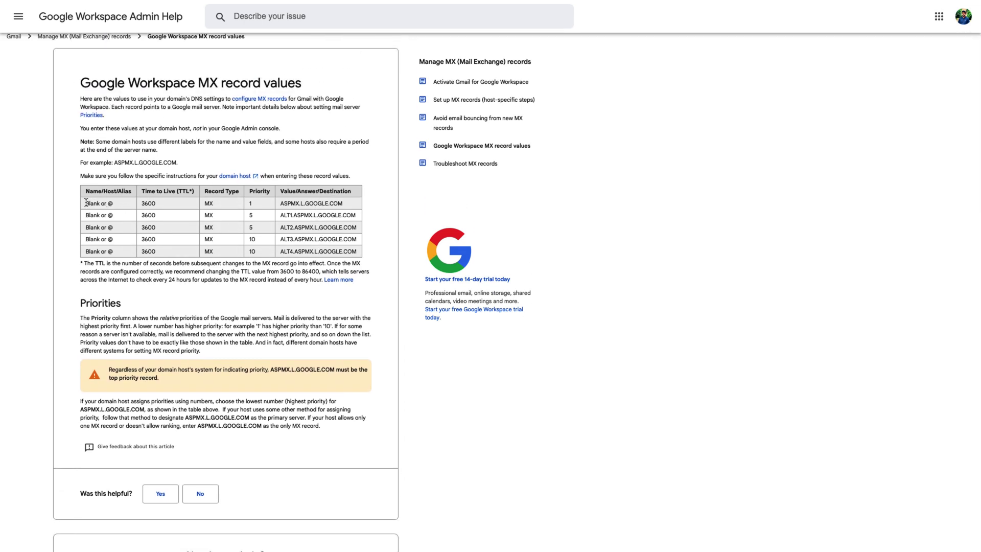
left_click_drag(86, 203, 360, 254)
left_click(326, 247)
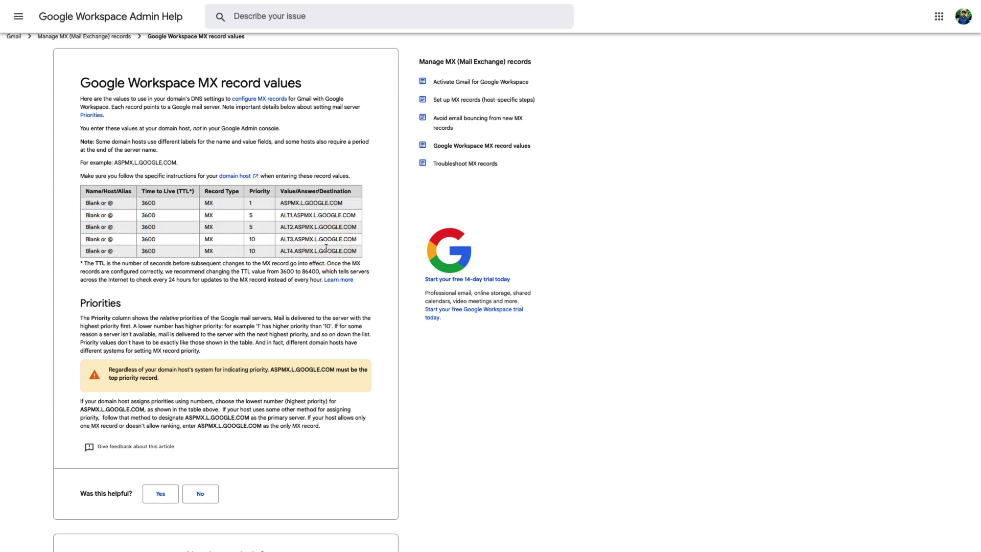
Return to cPanel, open the zone records of ehostpk.net in the Zone Editor and review the Google MX entries.
key("ctrl+Tab")
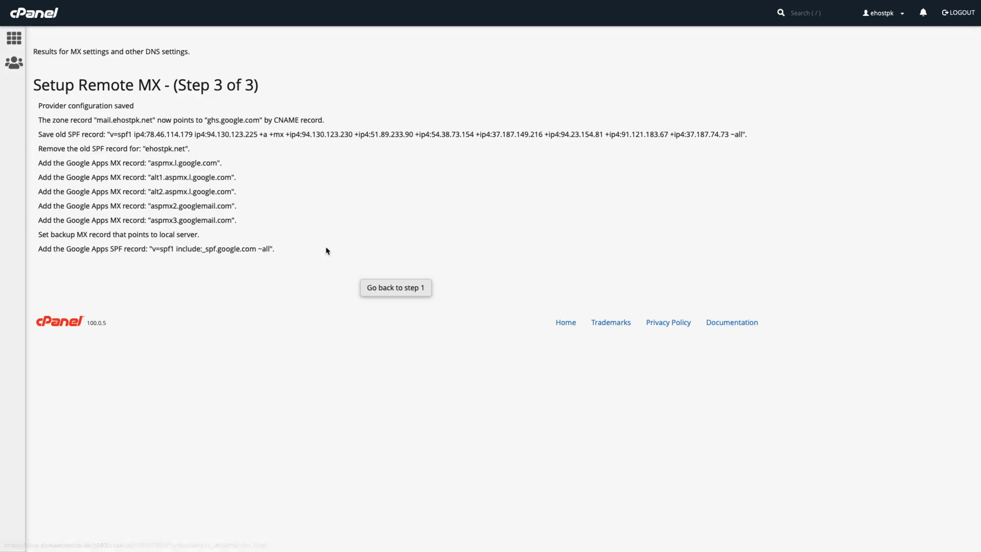
key("ctrl+Tab")
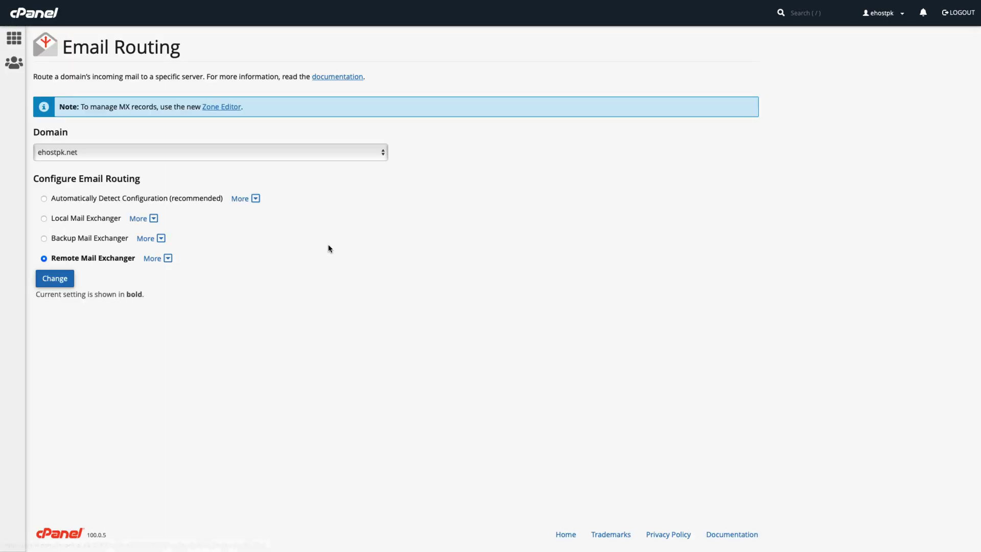
left_click(45, 14)
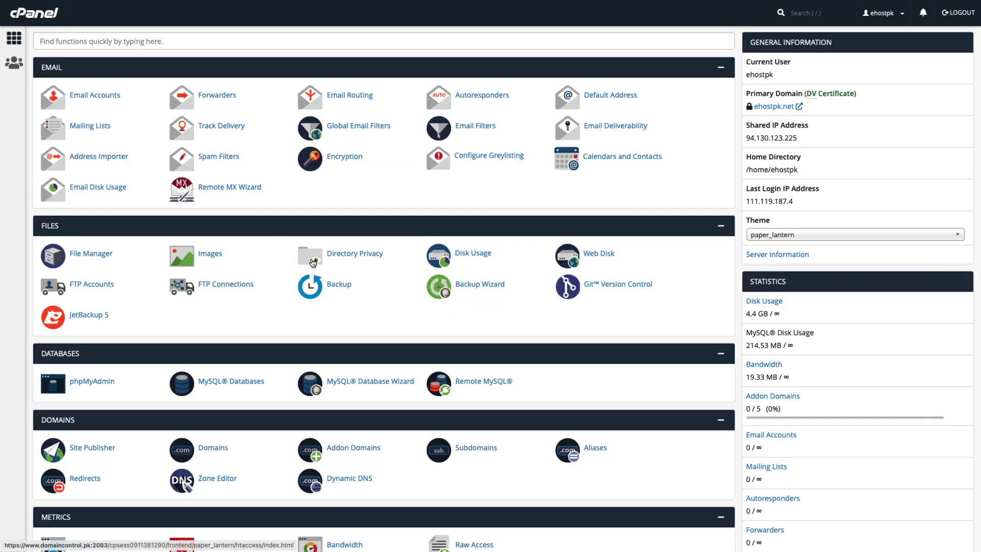
scroll(317, 261, "down", 5)
scroll(322, 259, "down", 1)
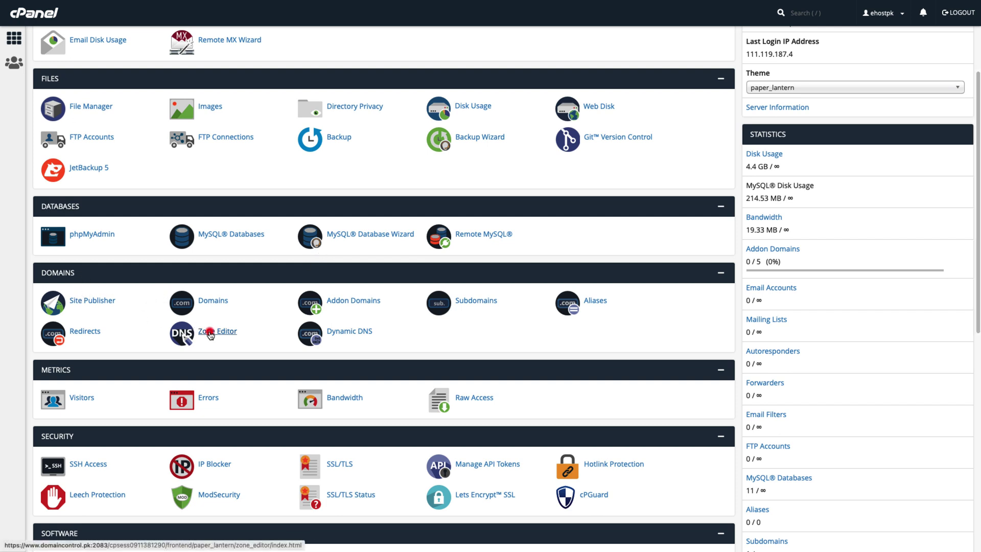
left_click(210, 335)
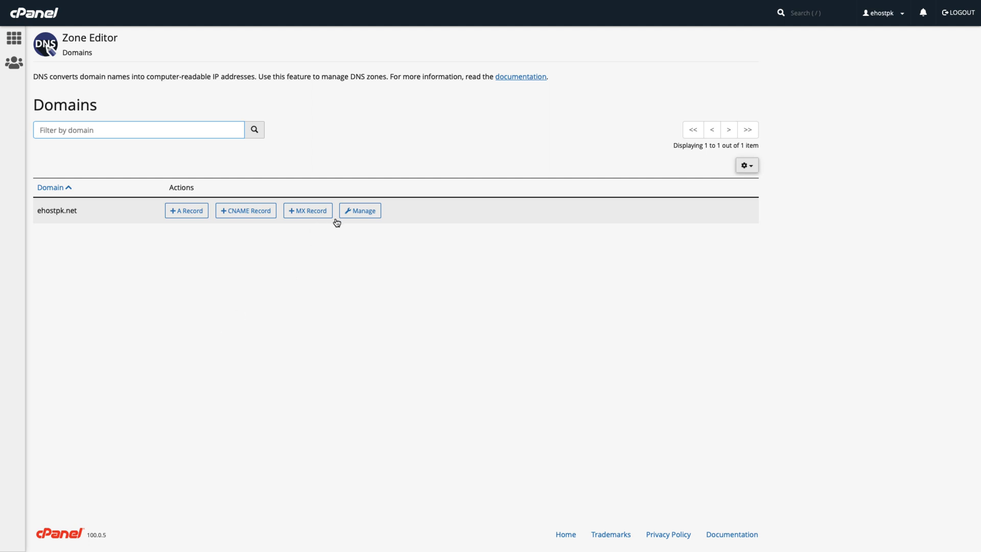
left_click(351, 213)
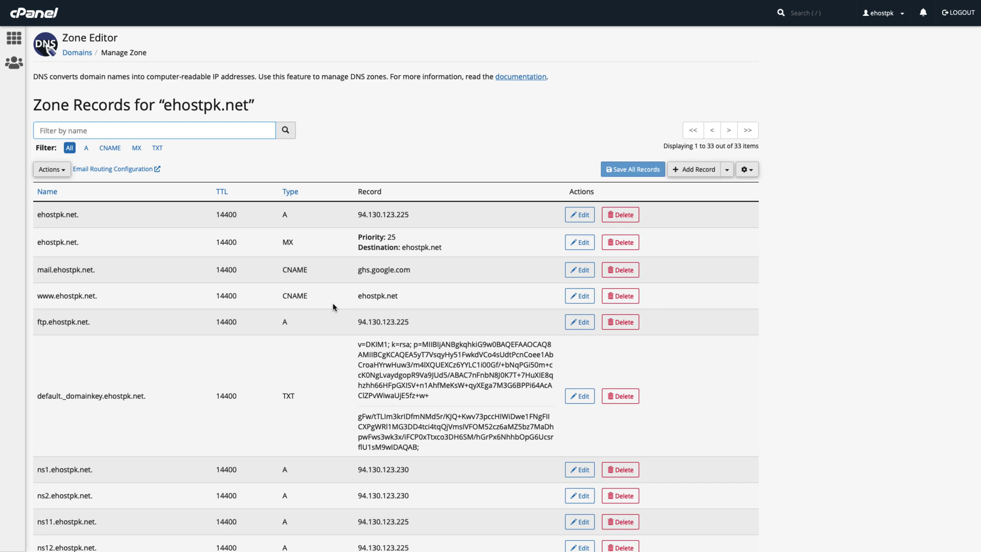
scroll(131, 269, "down", 3)
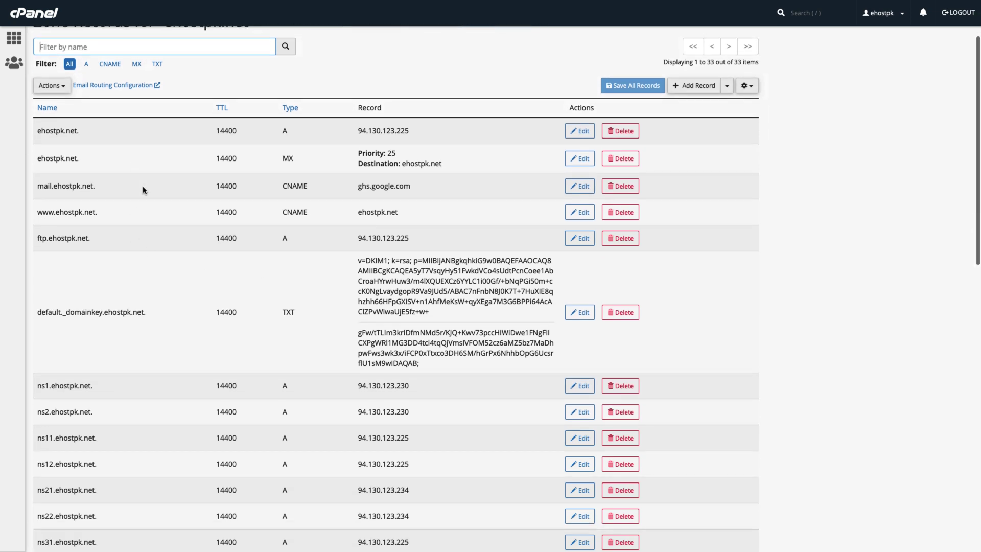
scroll(143, 190, "down", 15)
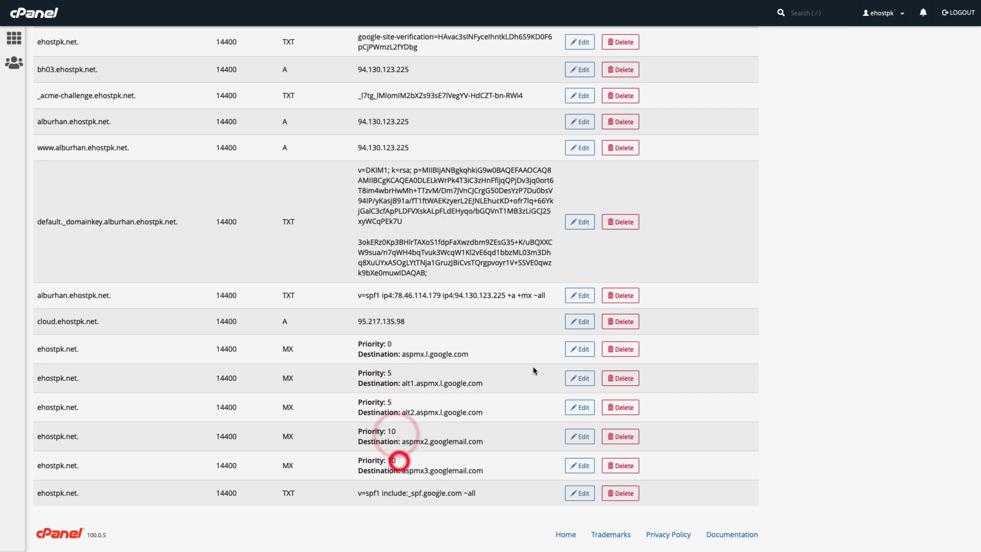
scroll(495, 354, "up", 15)
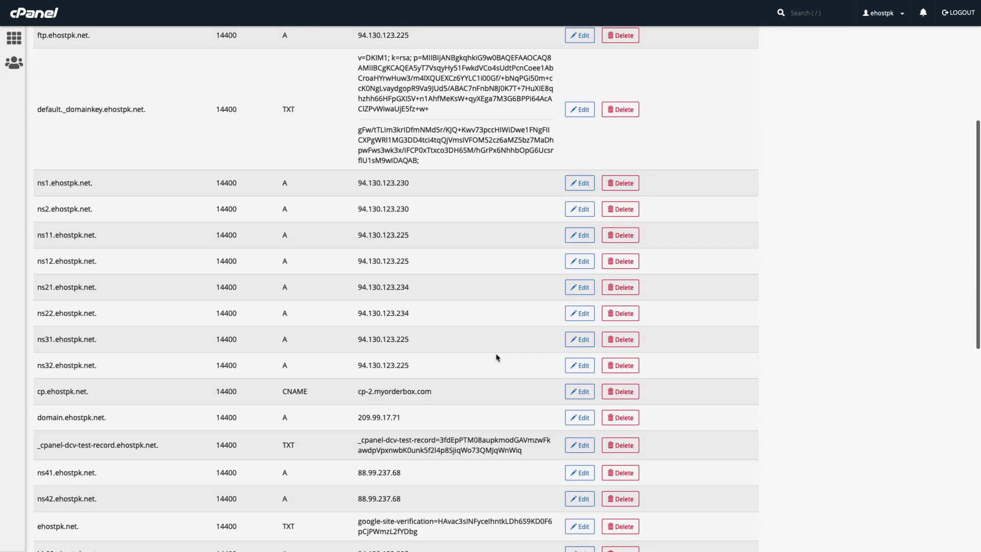
Add five blank records to the ehostpk.net zone, setting the first one's type to MX.
left_click(689, 173)
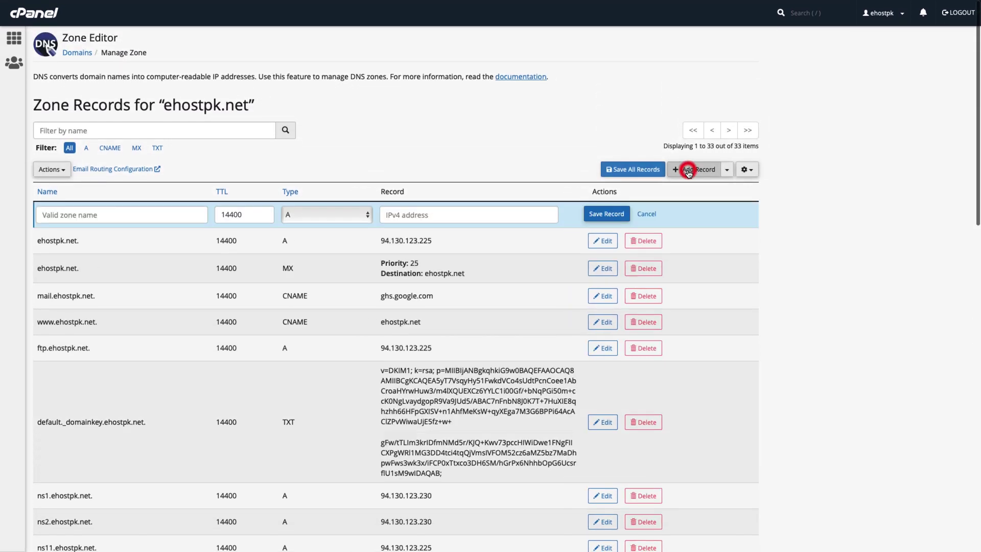
left_click(350, 217)
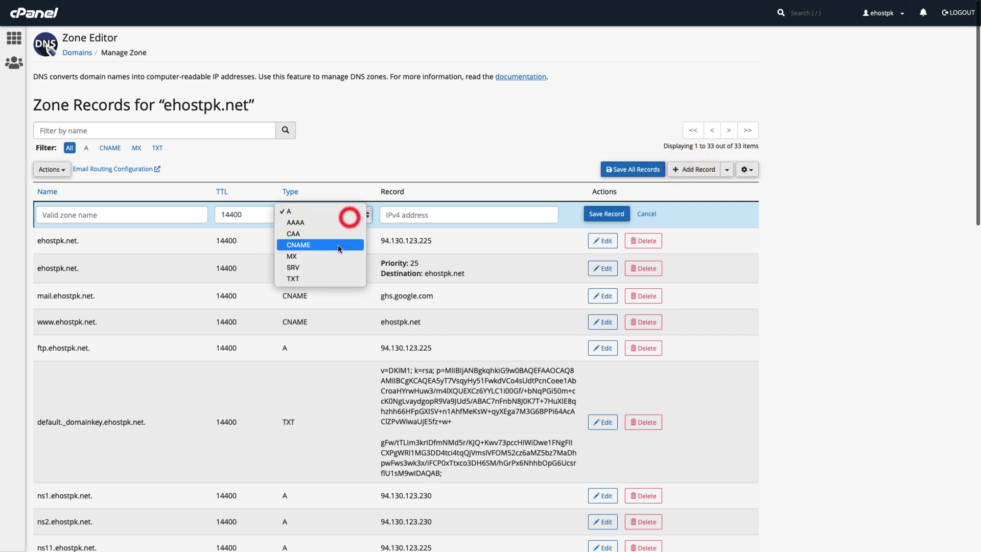
left_click(299, 255)
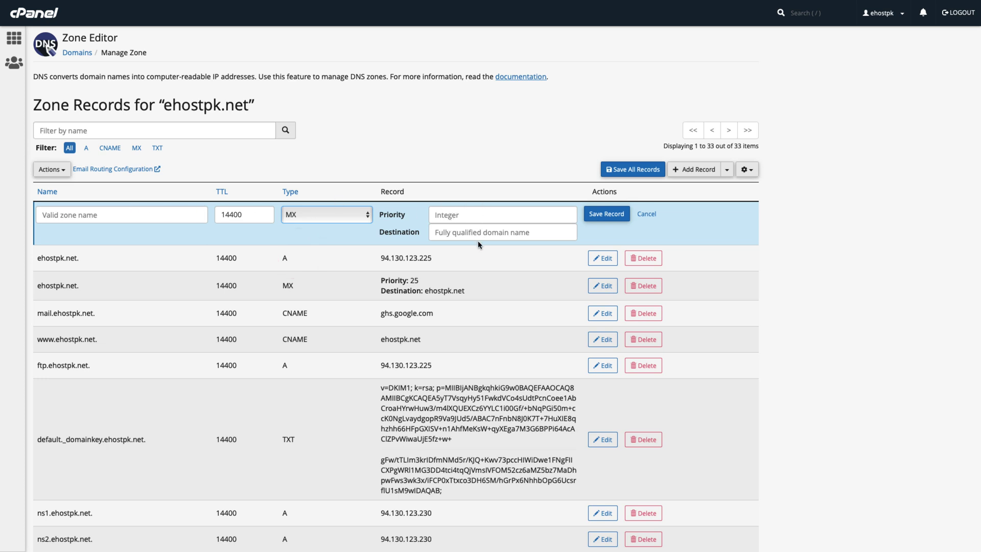
left_click(680, 172)
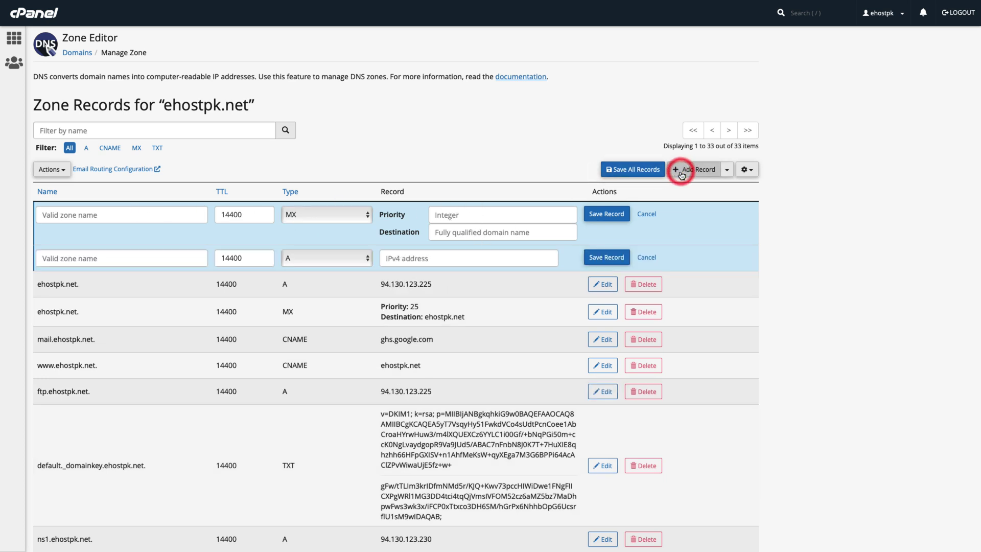
left_click(681, 172)
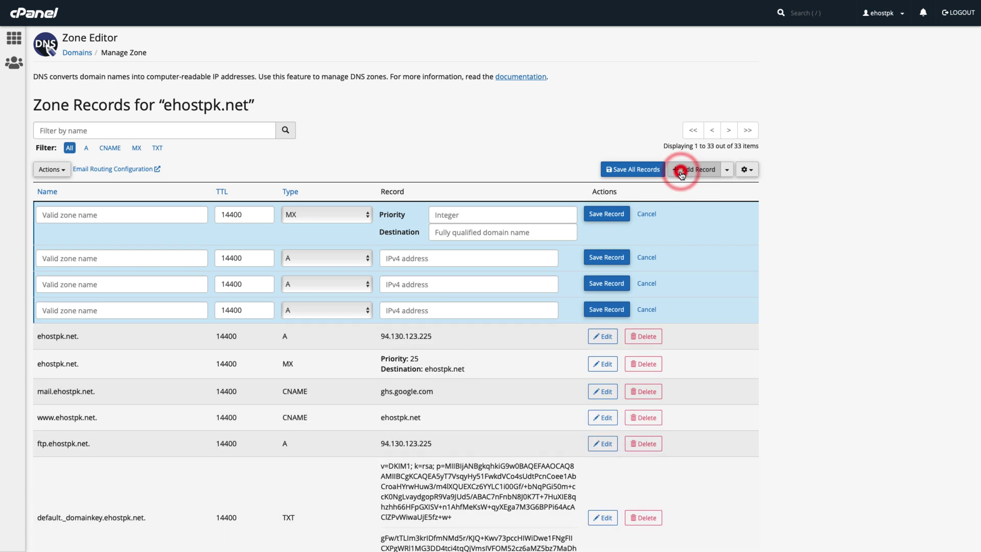
left_click(681, 172)
Set the record type of the four remaining blank records to MX.
left_click(342, 262)
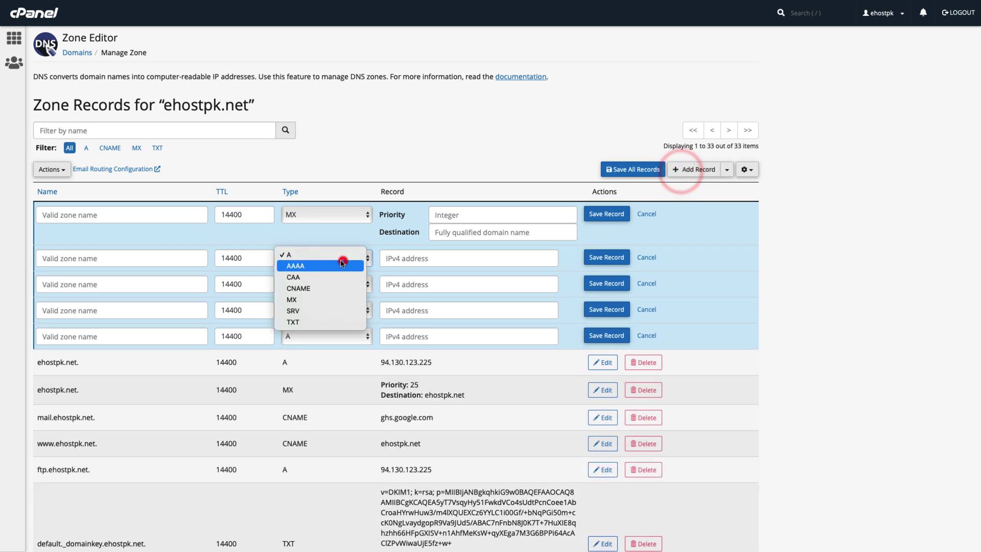
left_click(308, 299)
left_click(310, 301)
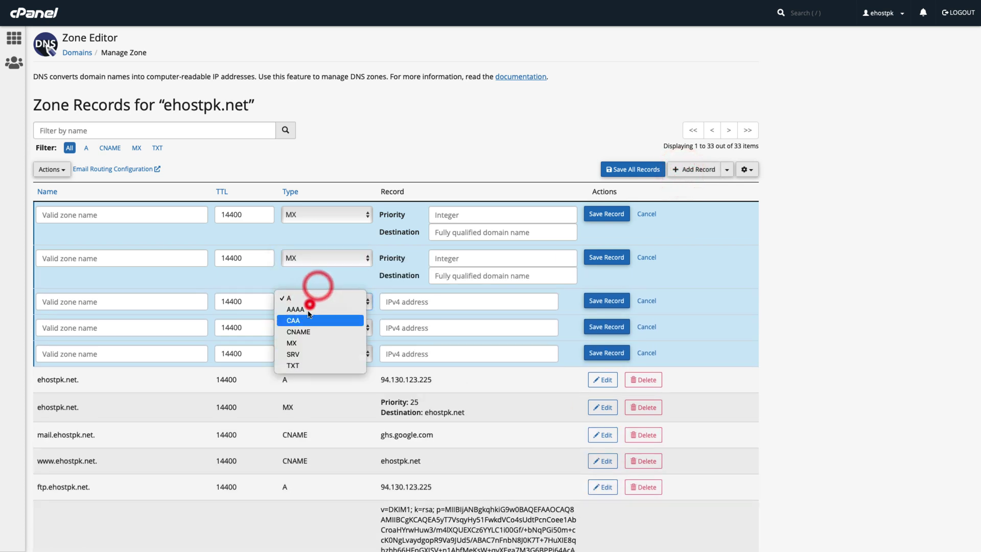
left_click(308, 343)
left_click(309, 346)
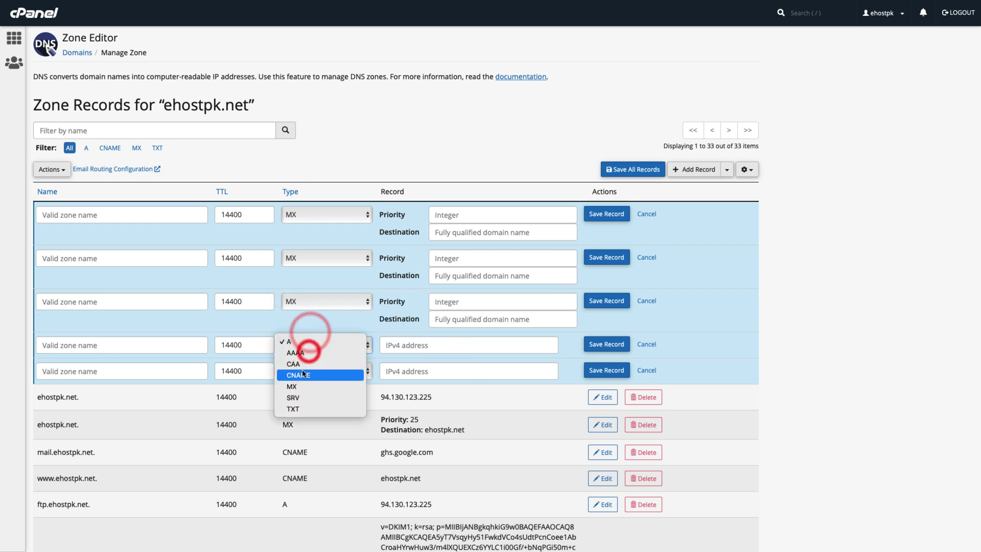
left_click(302, 386)
left_click(302, 386)
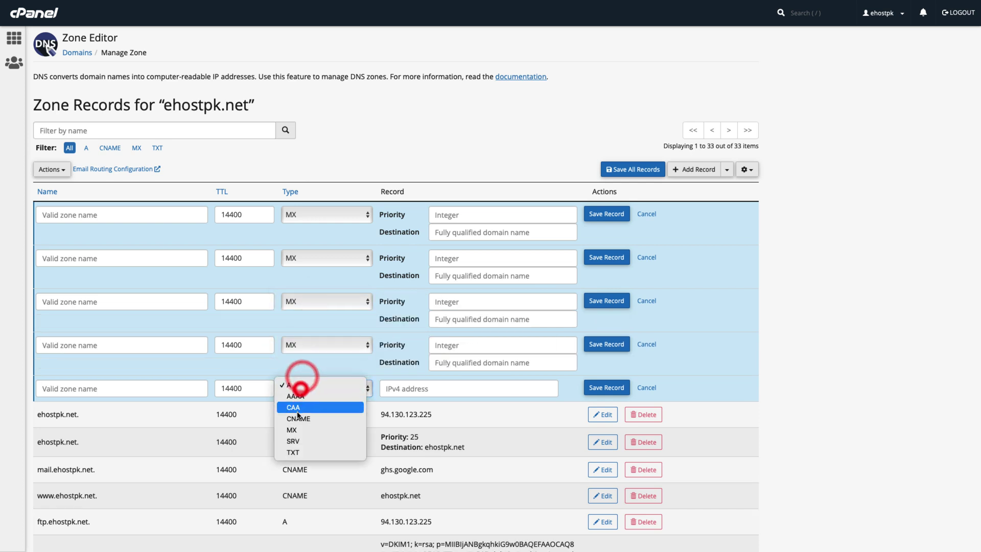
left_click(297, 432)
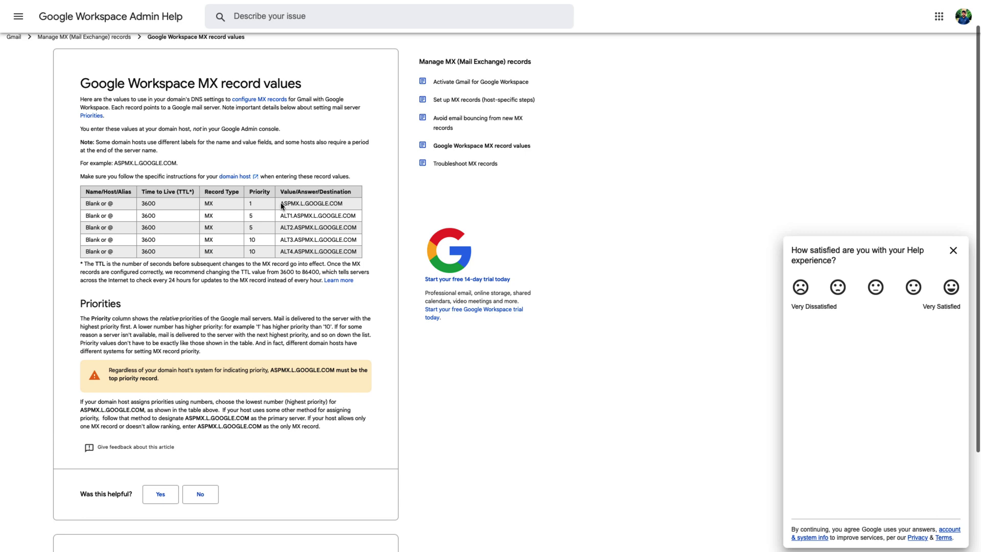
Copy ASPMX.L.GOOGLE.COM from Google's MX values article into the first MX record's destination and set its priority to 1.
left_click_drag(280, 204, 347, 204)
key("super+c")
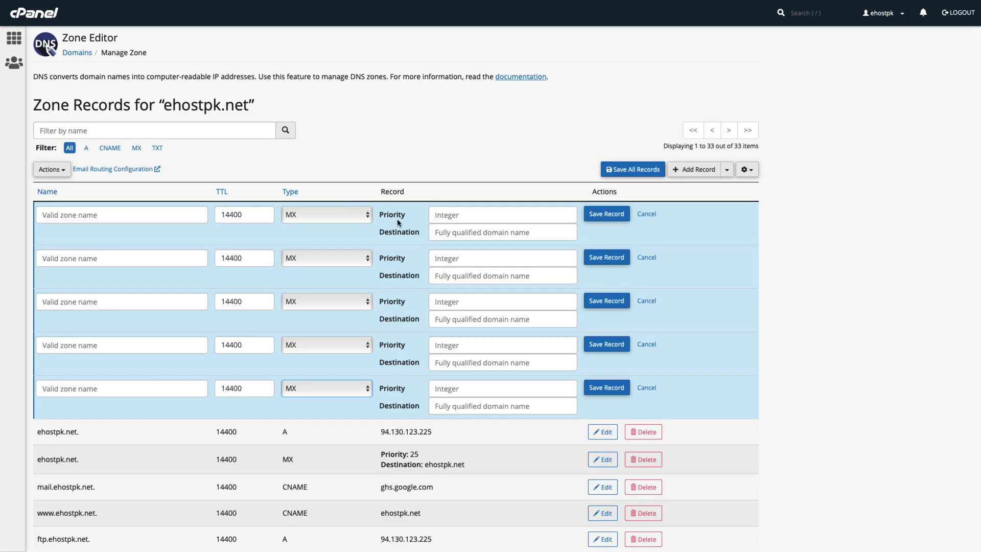
left_click(436, 228)
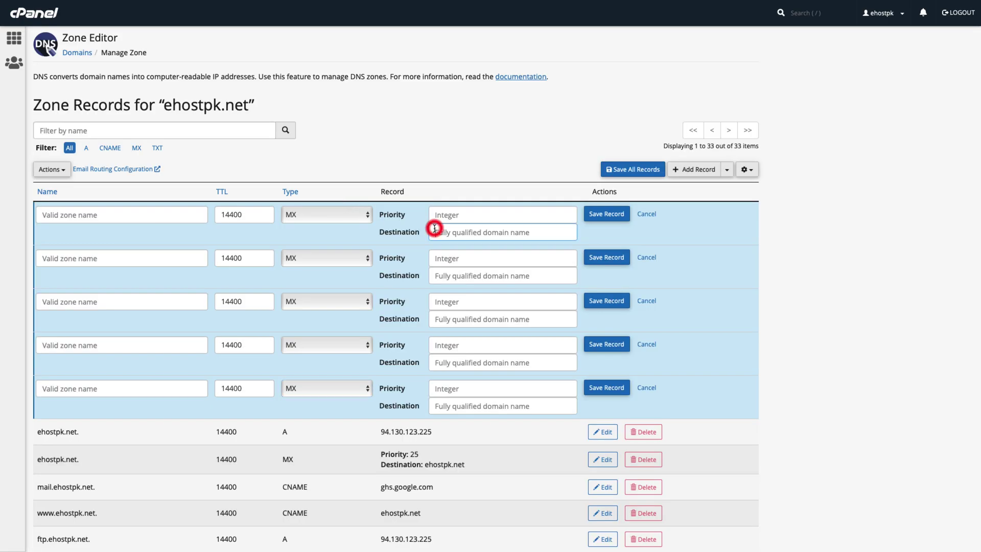
key("super+v")
left_click(438, 219)
type("1")
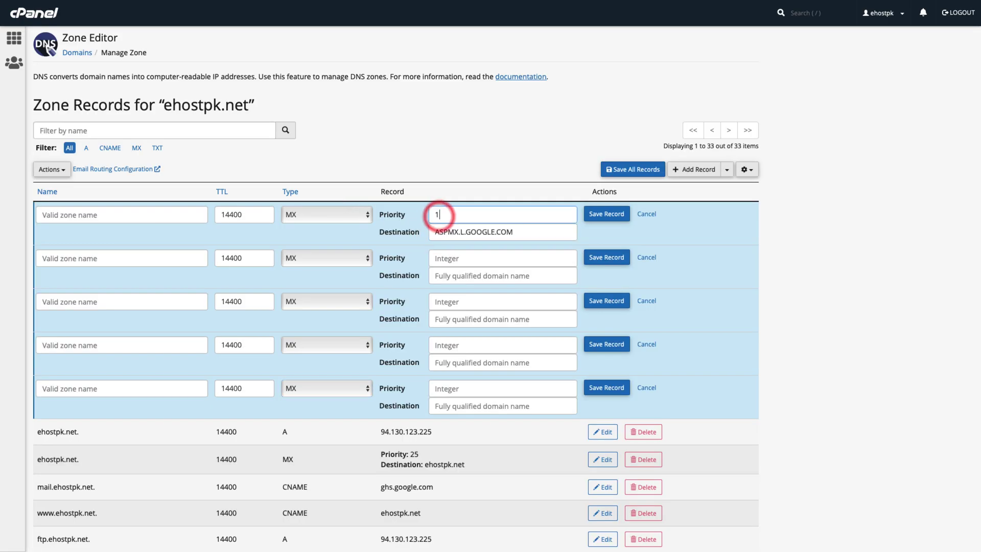
Try @ as the first MX record's name, and replace it with ehostpk.net. copied from the existing A record.
left_click(131, 216)
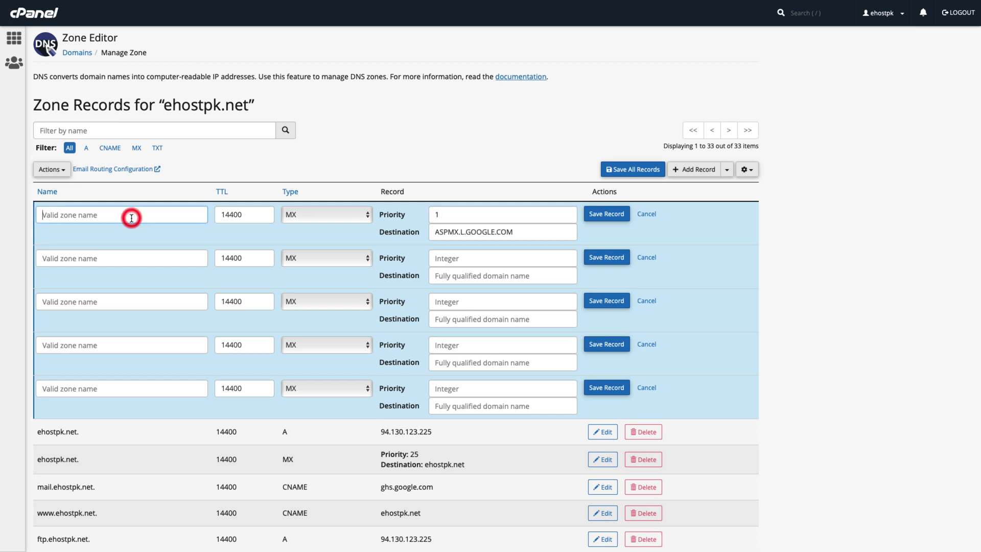
type("@")
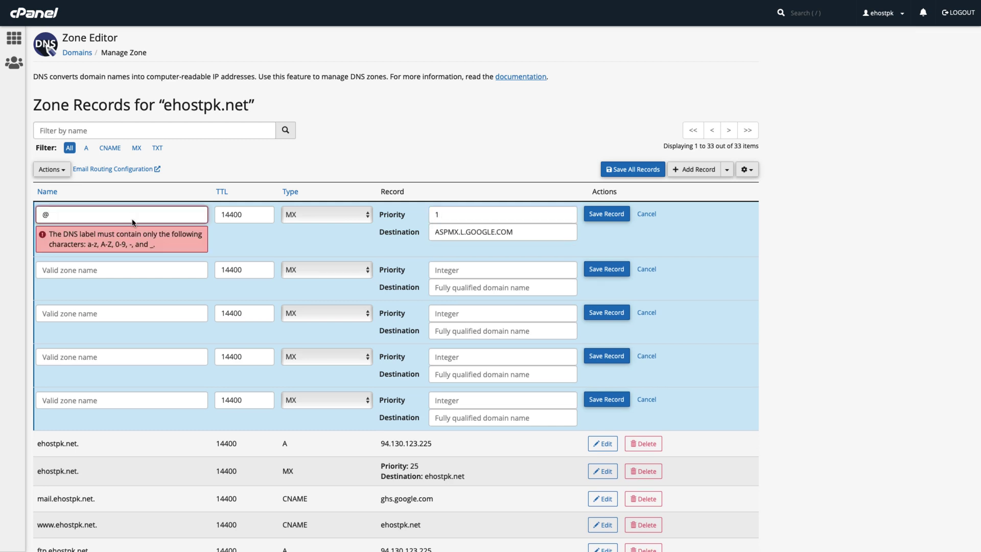
key("BackSpace")
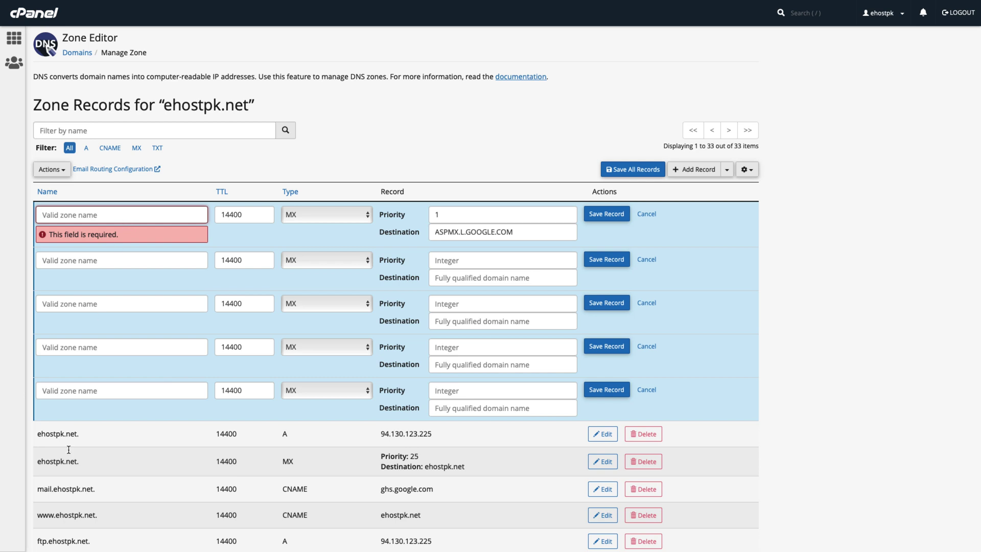
left_click_drag(36, 434, 107, 435)
key("ctrl+c")
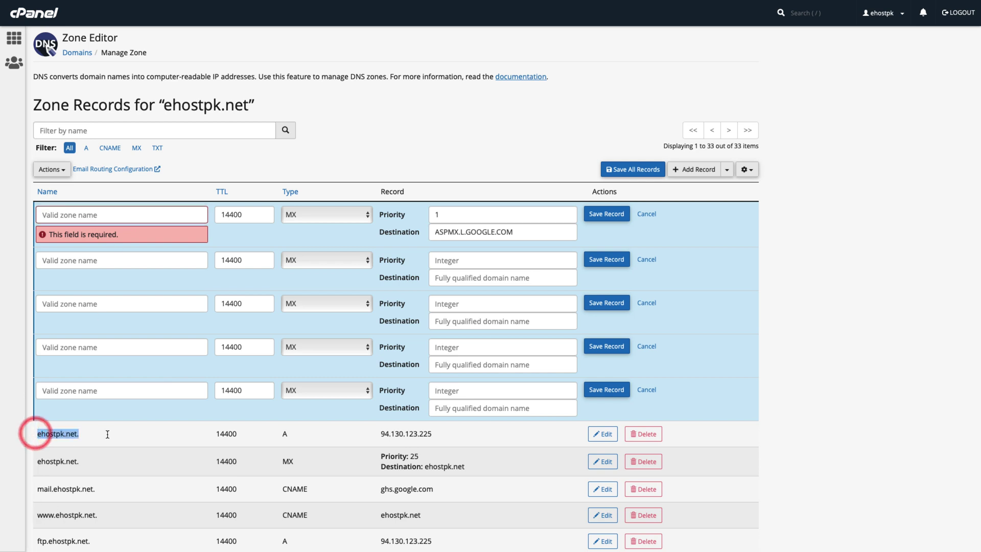
left_click(67, 218)
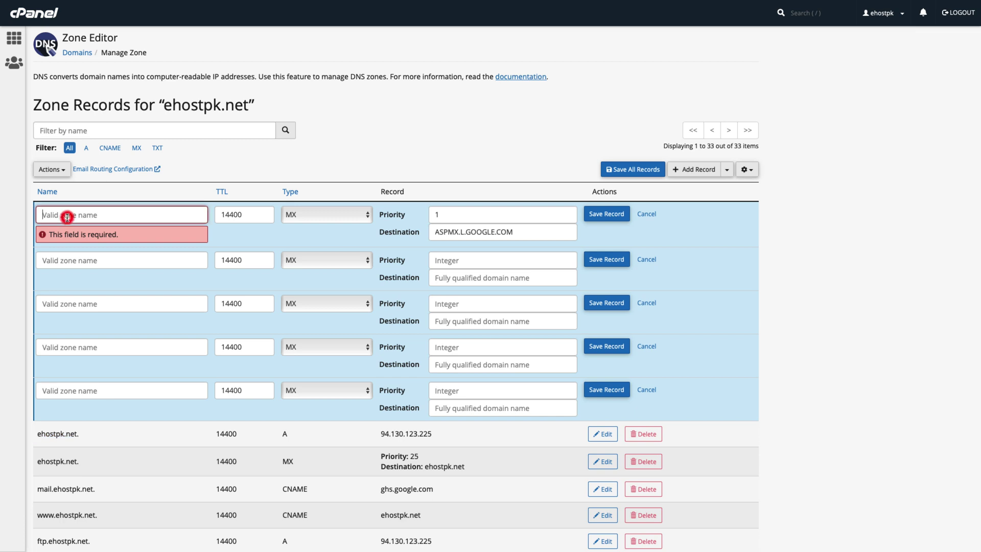
key("ctrl+v")
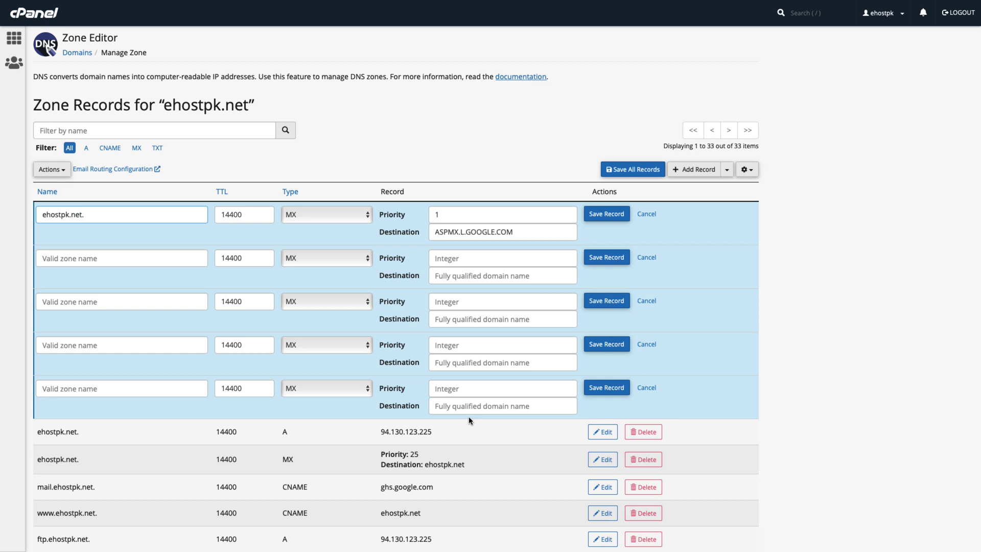
Review the existing mail.ehostpk.net. CNAME record, and add a new record with its type set to CNAME.
scroll(469, 419, "down", 1)
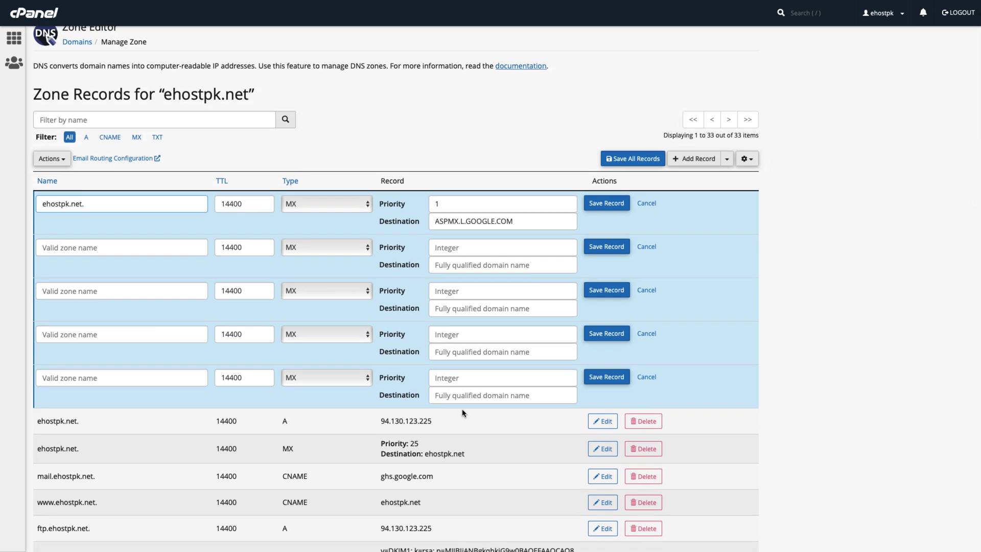
left_click(552, 145)
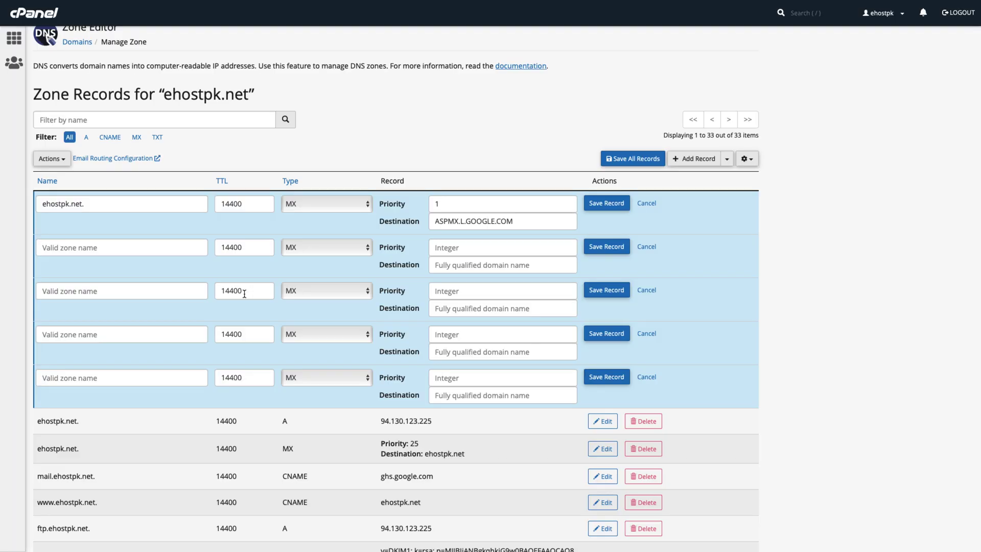
scroll(429, 382, "down", 2)
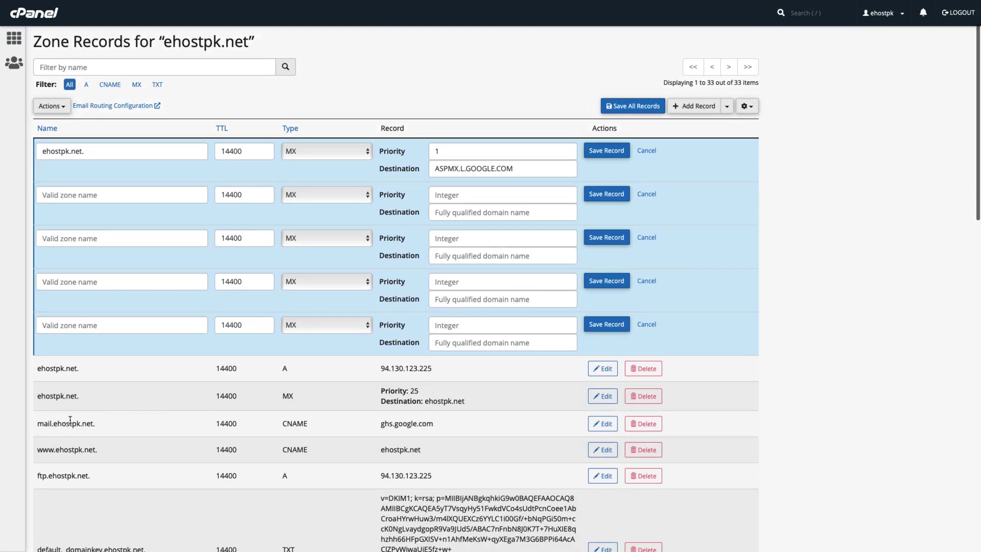
left_click_drag(39, 423, 105, 427)
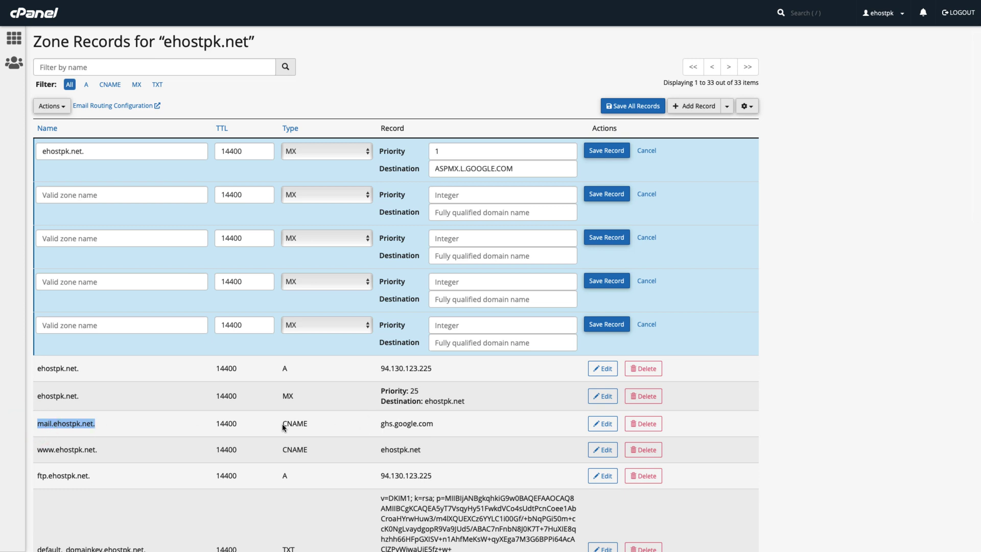
left_click_drag(282, 424, 320, 428)
left_click_drag(381, 424, 439, 426)
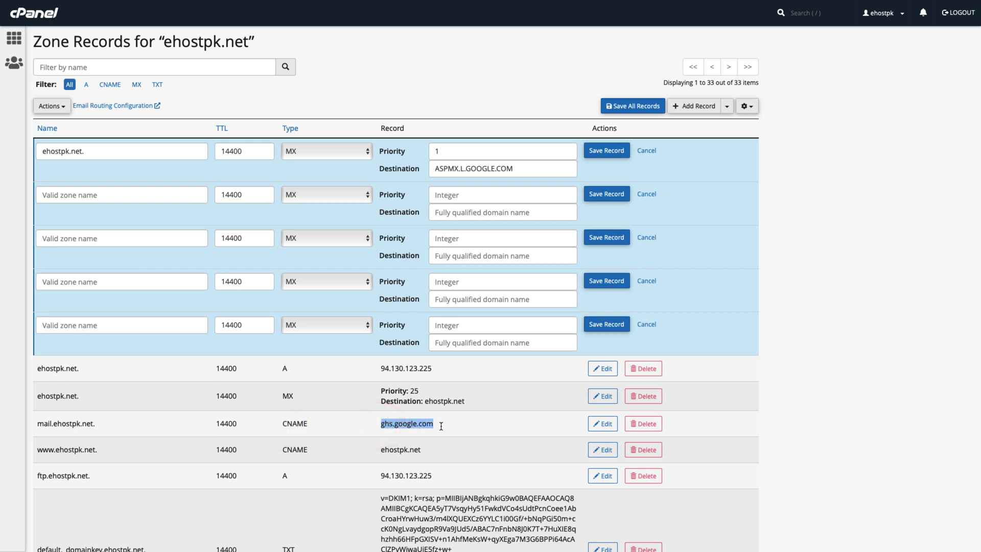
left_click(689, 110)
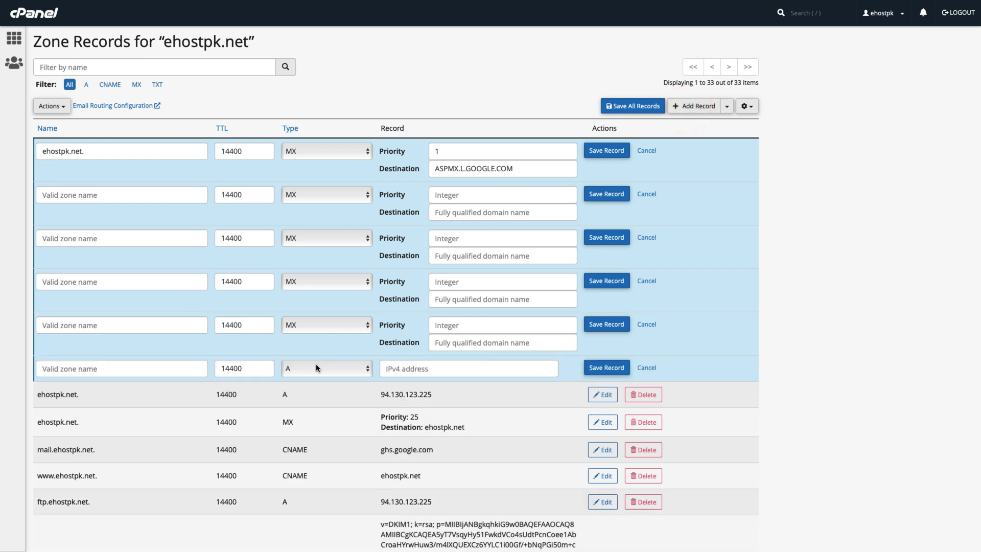
left_click(317, 368)
left_click(308, 397)
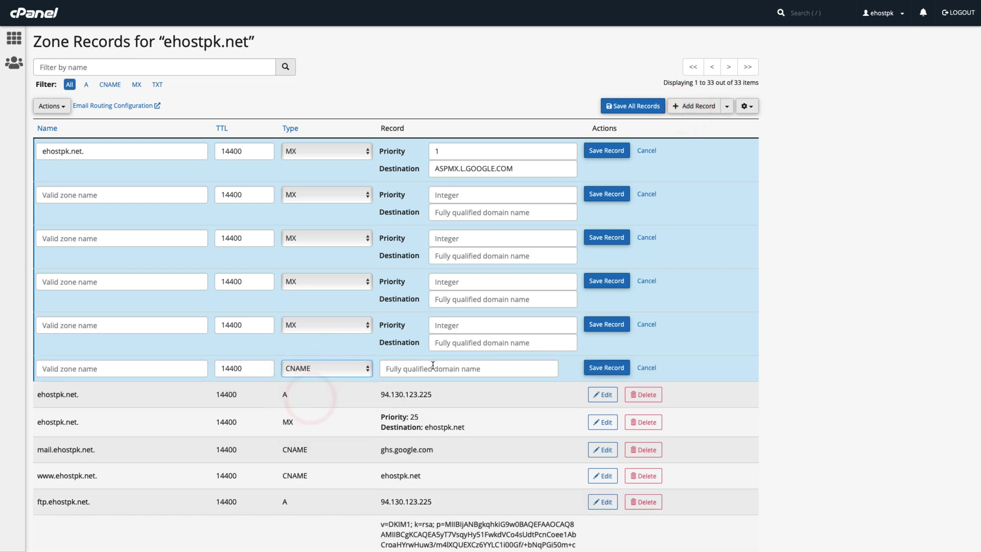
Fill in the new CNAME record with the destination ghs.google.com and the name mail.ehostpk.net. copied from the existing record.
left_click(433, 366)
type("g")
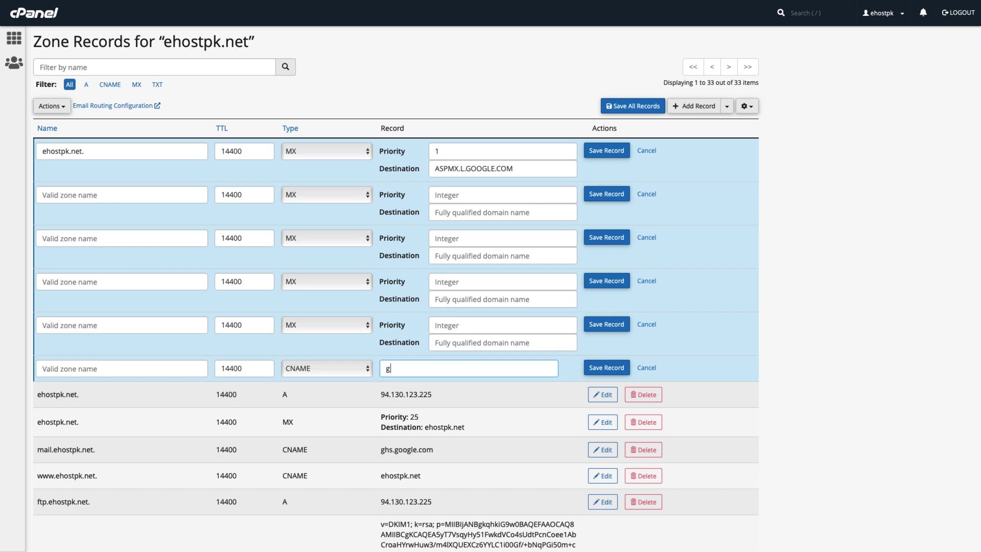
type("hs.google.com")
left_click_drag(37, 450, 96, 451)
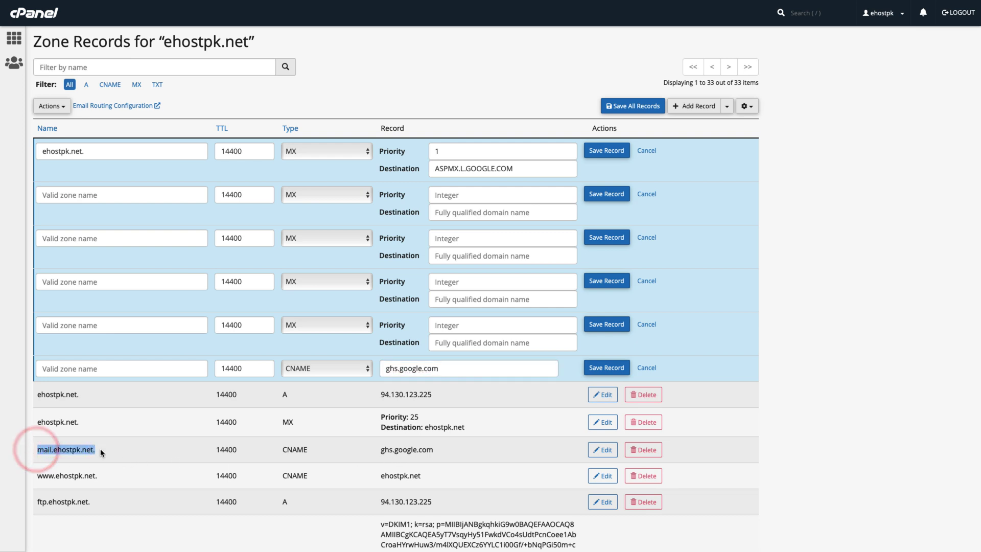
left_click(81, 367)
Examine the existing Google SPF TXT record at the end of the zone in edit mode, and cancel the edit.
scroll(51, 434, "down", 15)
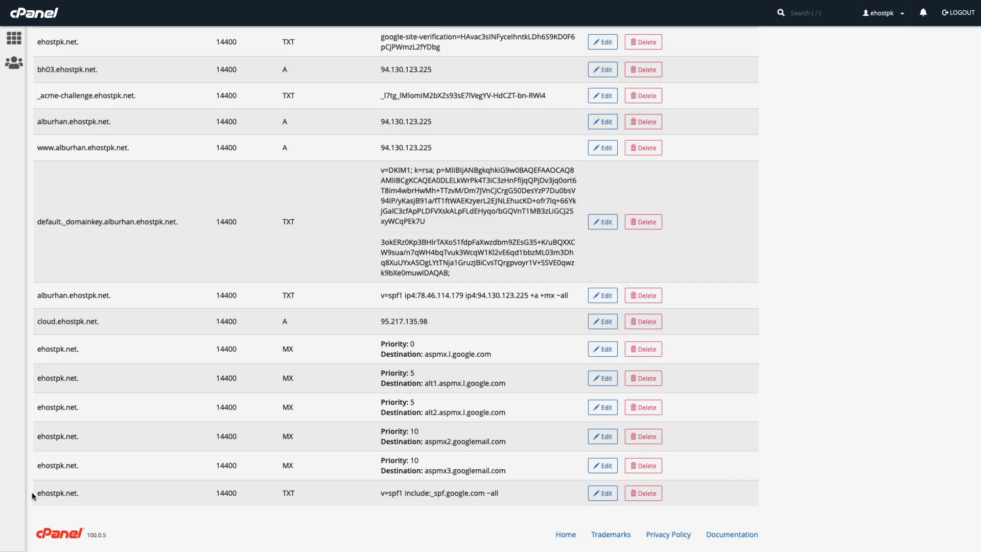
triple_click(37, 495)
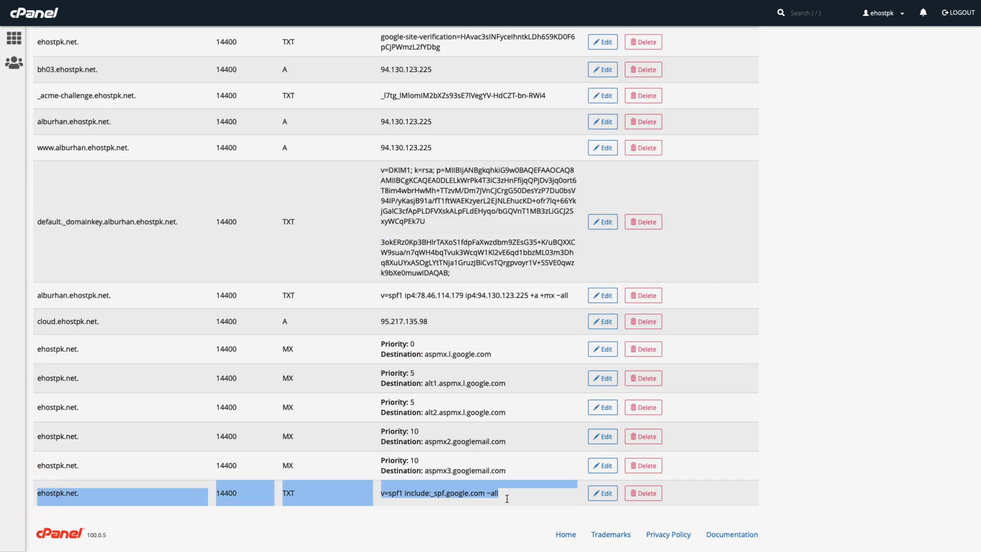
left_click(436, 504)
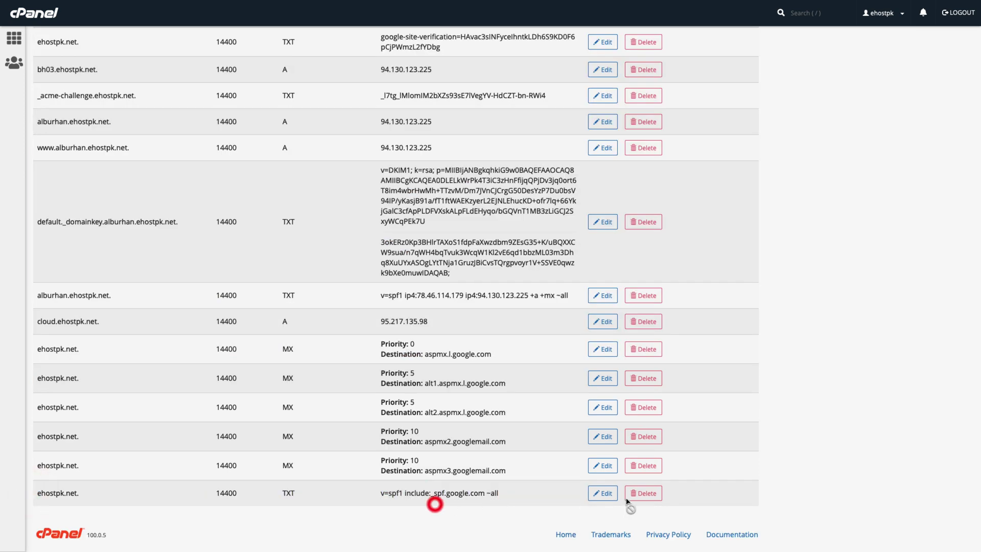
left_click(503, 494)
left_click(602, 500)
left_click(532, 496)
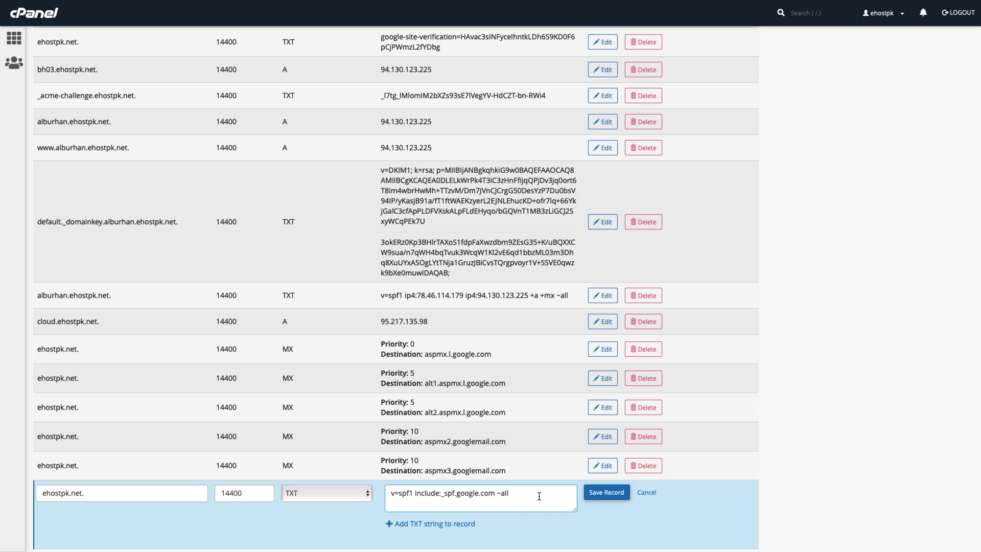
left_click(122, 498)
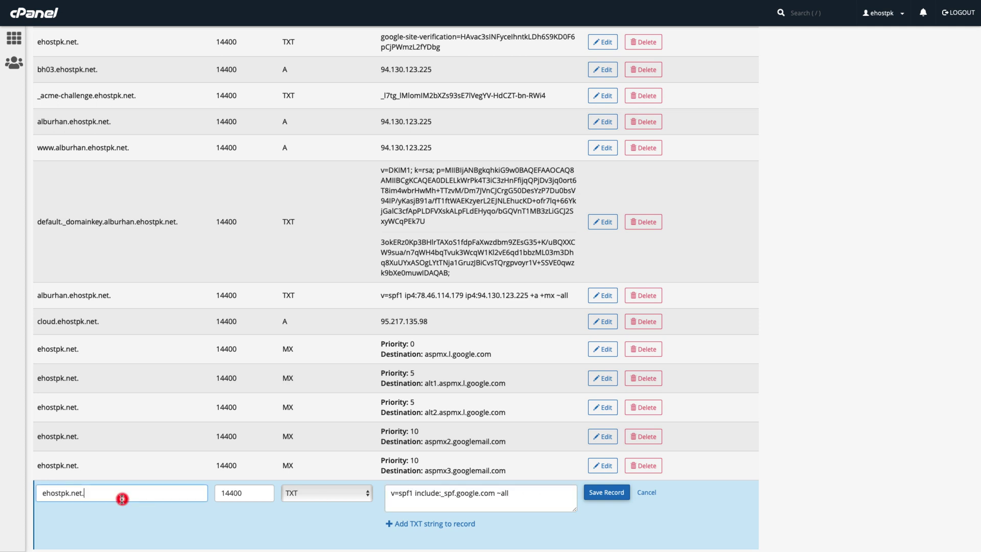
left_click(653, 494)
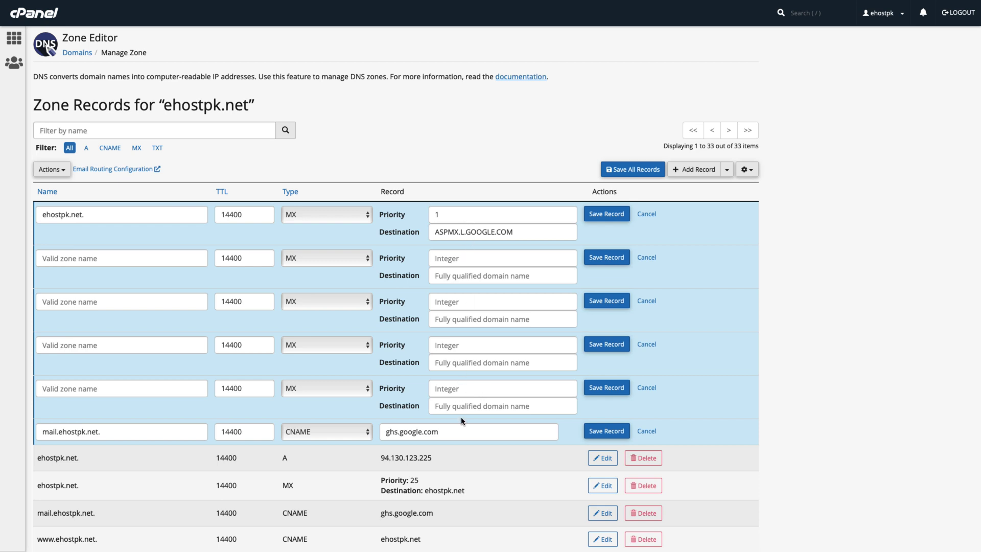
Add another record below the new CNAME record and set its type to TXT.
left_click(491, 436)
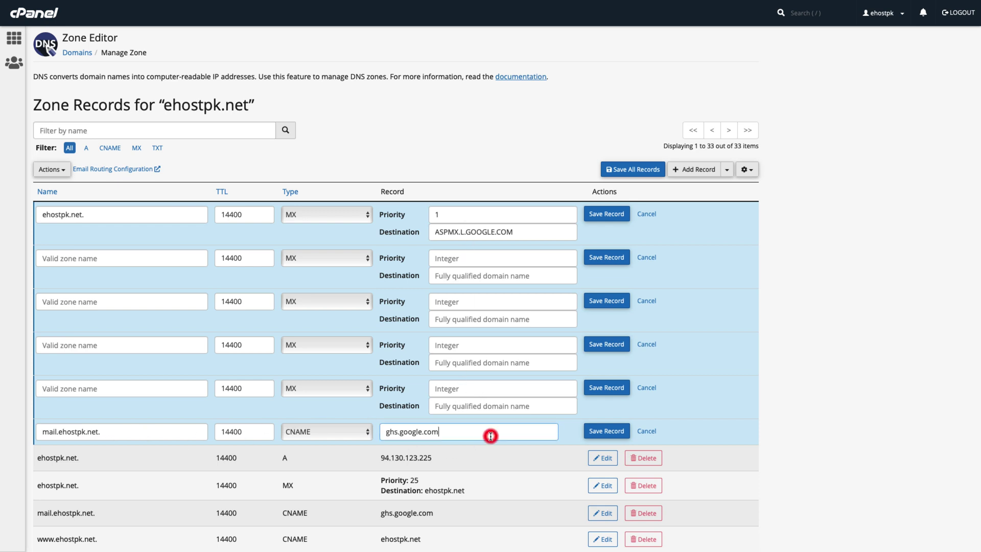
left_click(697, 169)
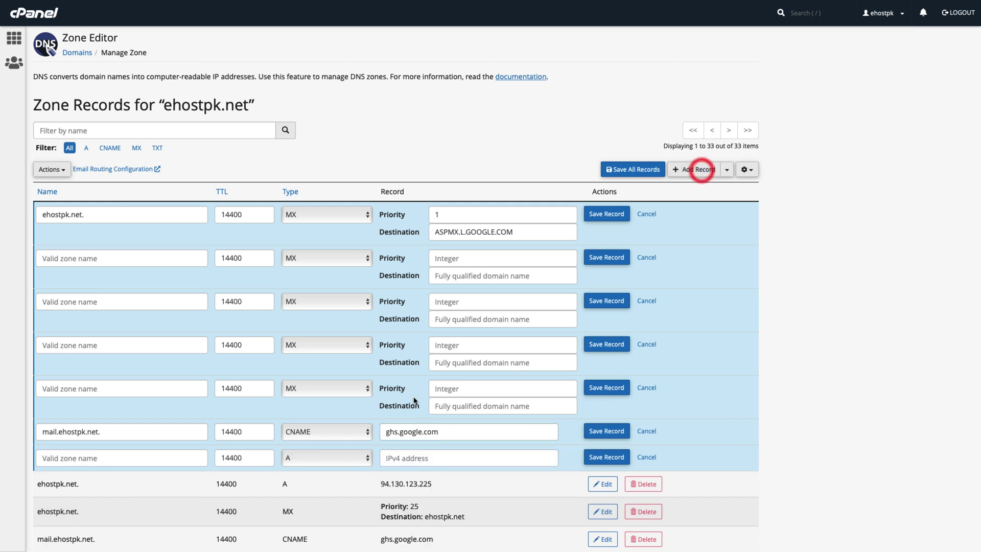
left_click(286, 457)
left_click(298, 522)
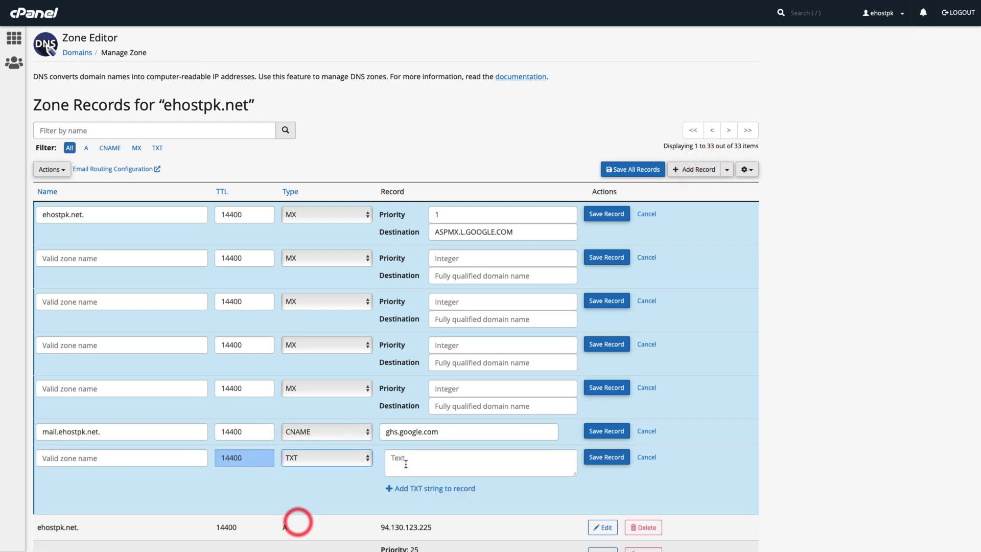
left_click(152, 455)
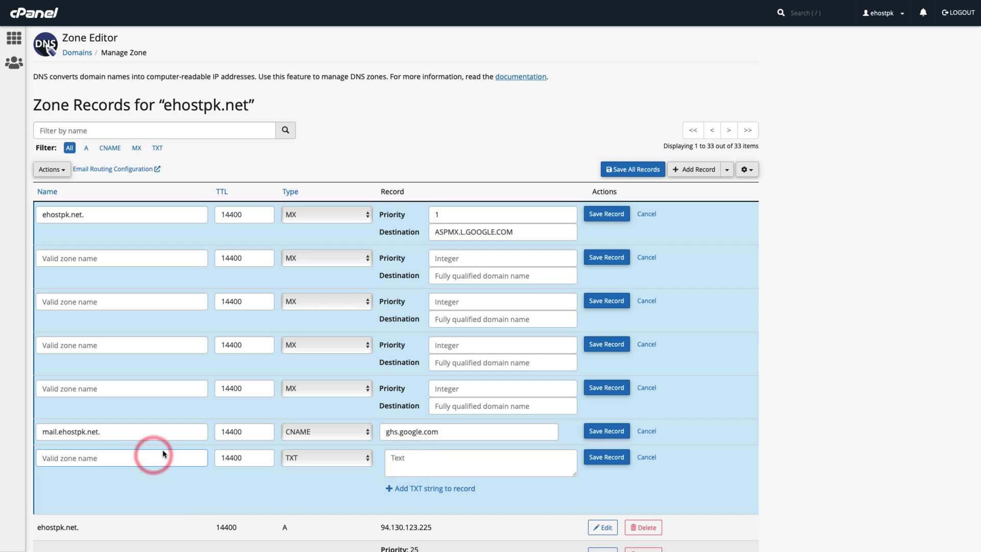
Copy "v=spf1 include:_spf.google.com ~all" from the zone's last record into the new TXT record's text value.
scroll(153, 454, "down", 20)
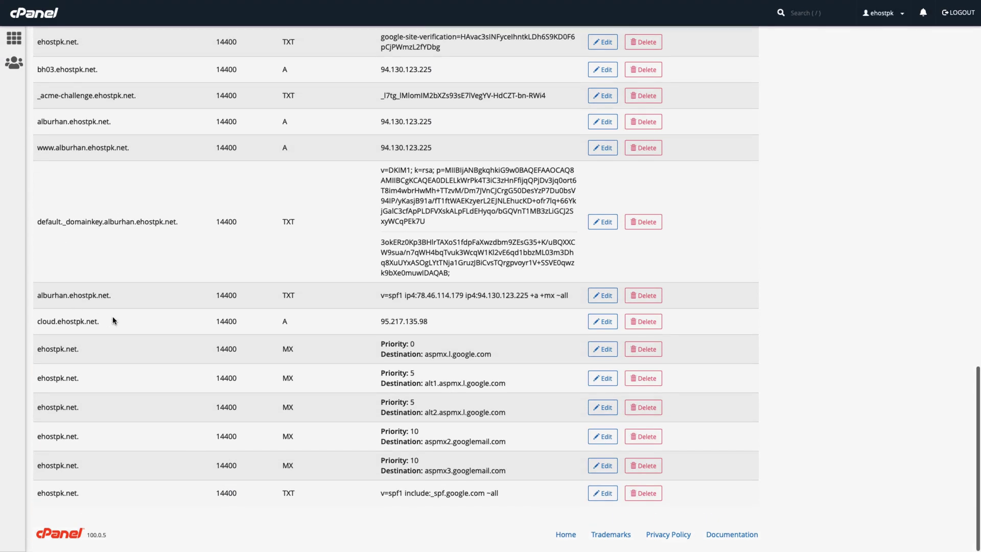
left_click_drag(382, 492, 506, 493)
key("ctrl+c")
scroll(491, 471, "up", 10)
scroll(489, 473, "up", 9)
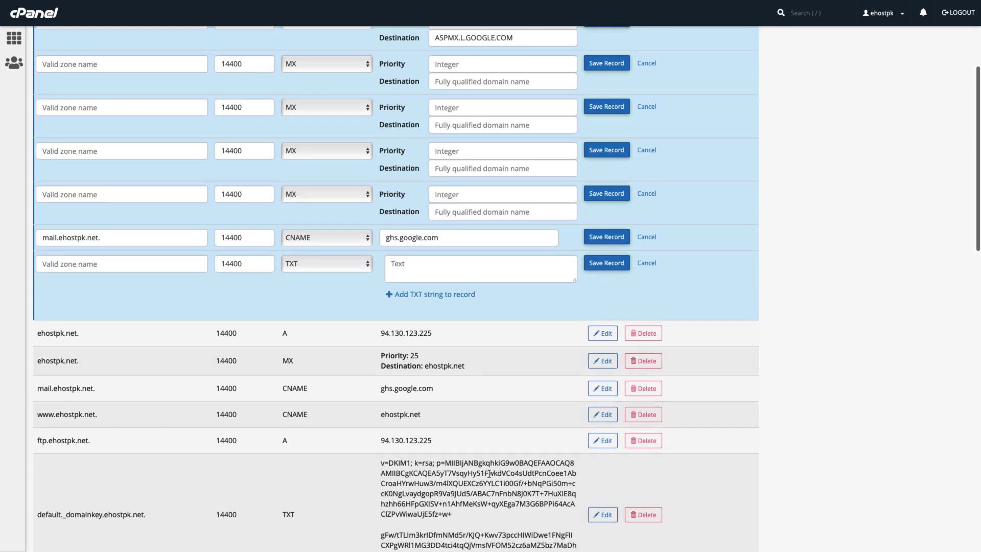
left_click(432, 294)
key("ctrl+v")
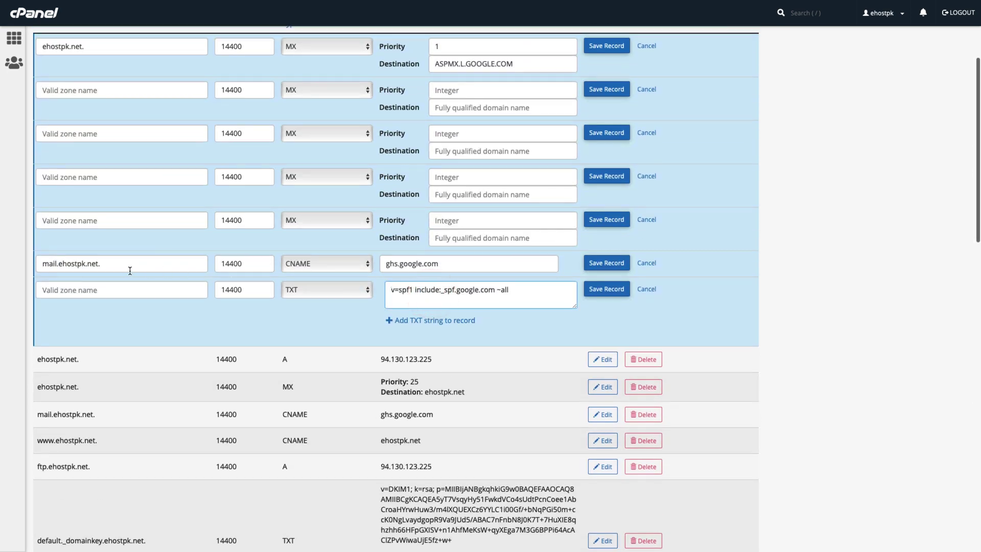
Name the new TXT record ehostpk.net., copying the domain from the new CNAME record's name, and highlight its SPF value.
left_click_drag(116, 263, 56, 264)
key("ctrl+c")
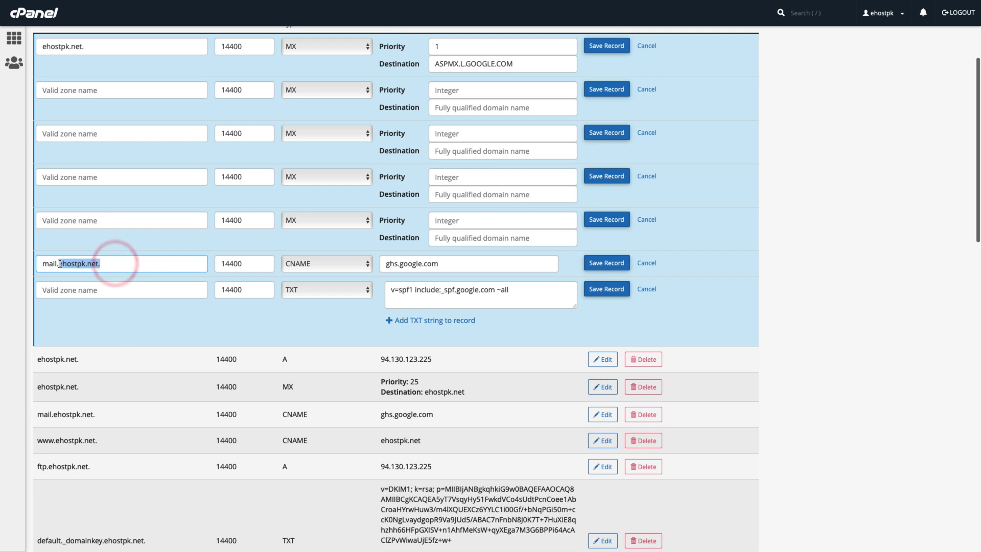
left_click(67, 289)
key("ctrl+v")
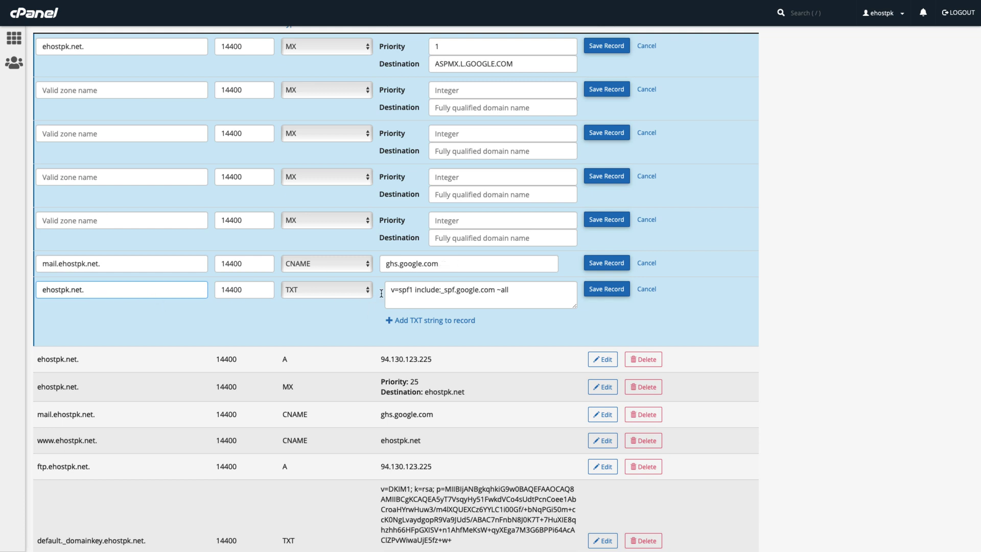
left_click_drag(513, 290, 381, 293)
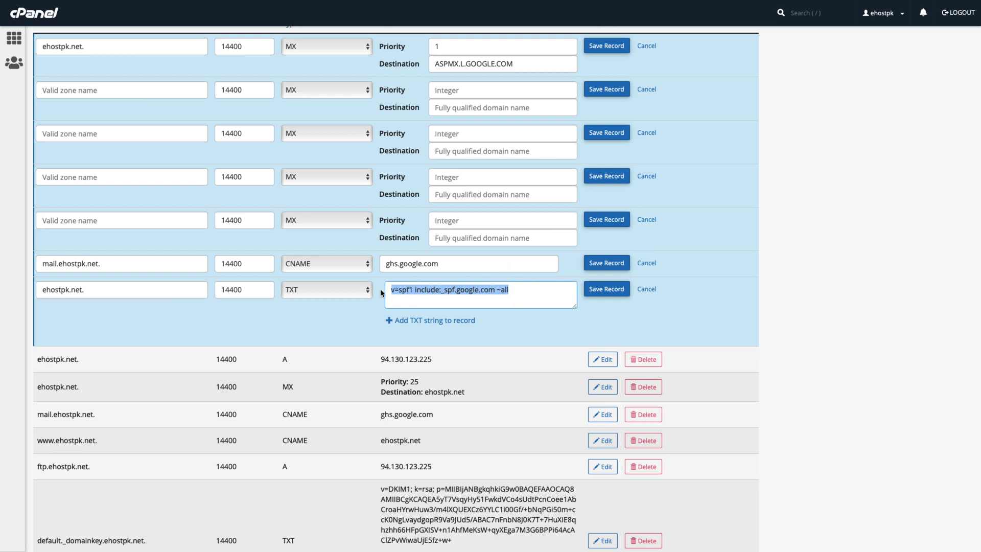